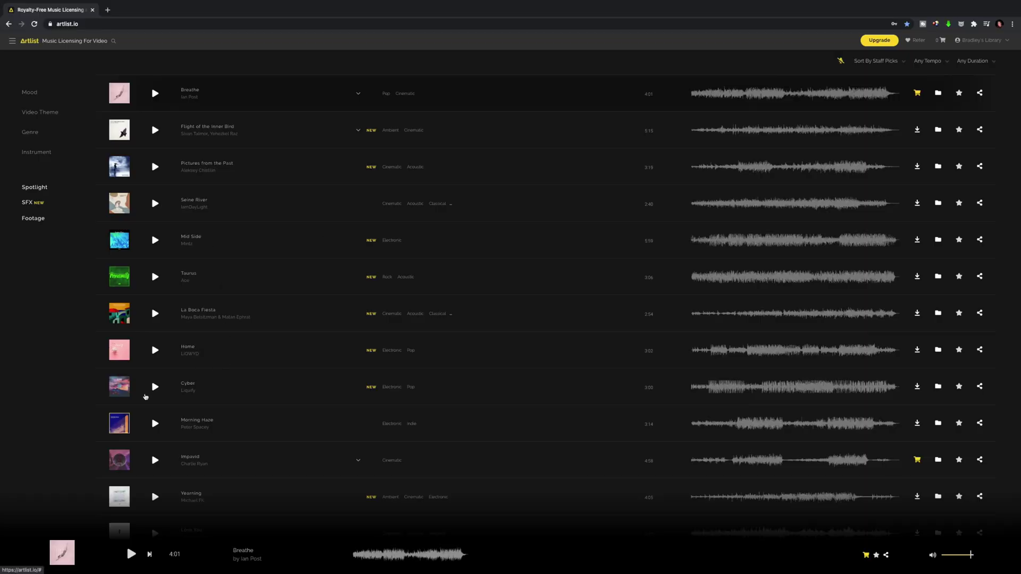
Preview the track 'Cyber' by Liquify in Artlist
click(154, 387)
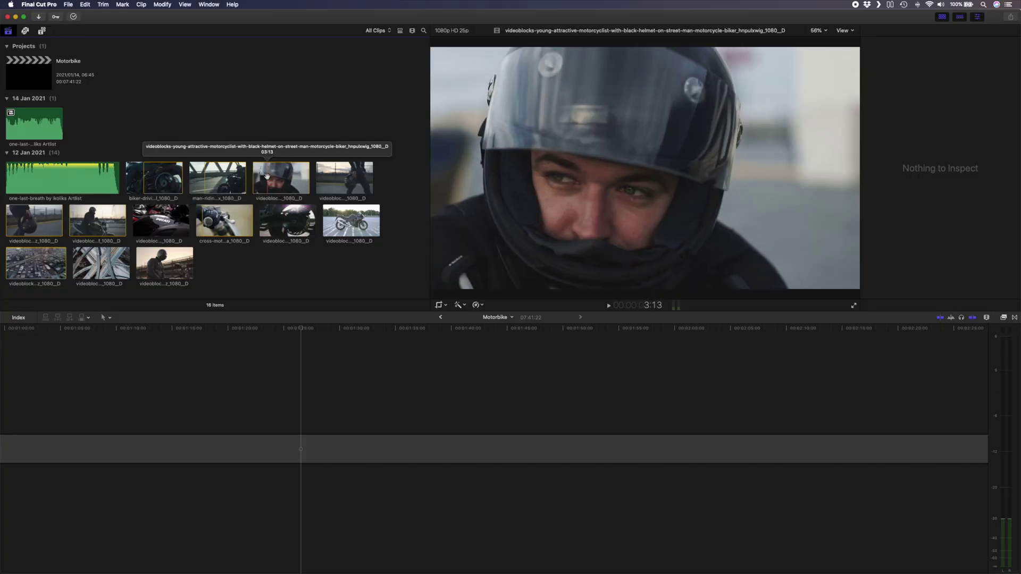
Connect the helmet rider clip's range above the storyline and trim the aerial clip's start to the skimmer
click(268, 176)
key(o)
key(q)
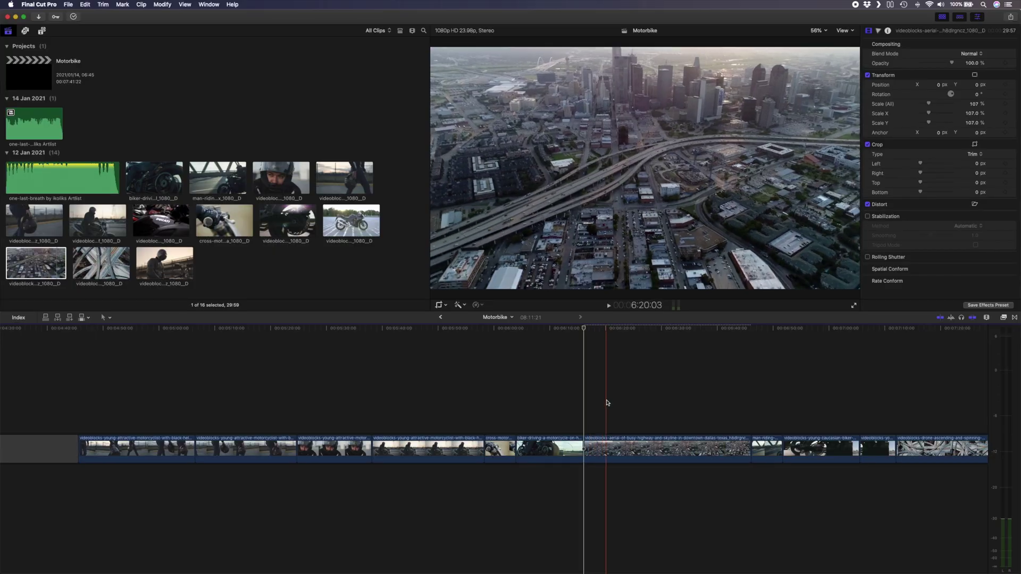
key(alt+bracketleft)
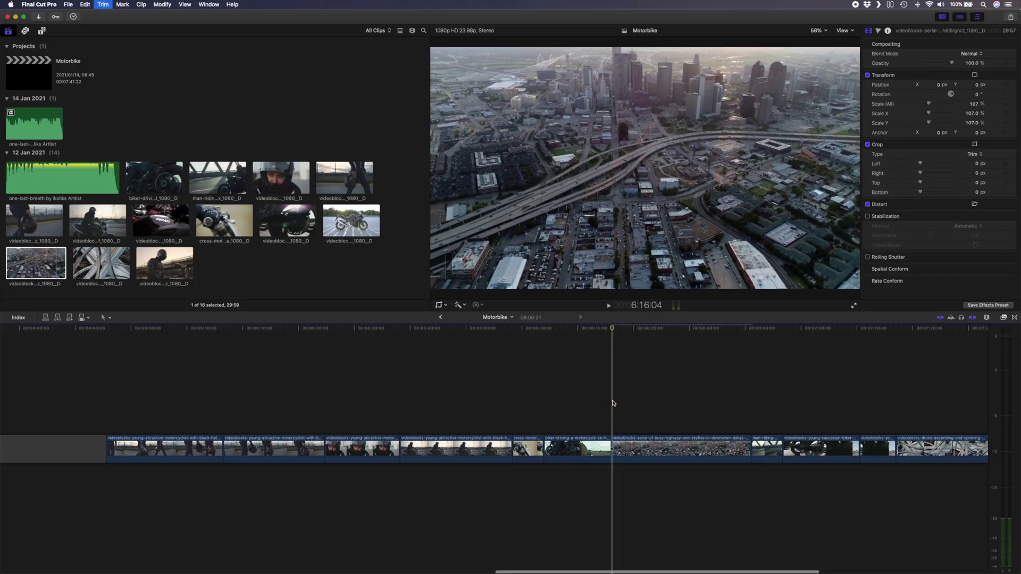
Trim the aerial clip's end to the skimmer, bringing Motorbike to 07:49:05
key(alt+bracketright)
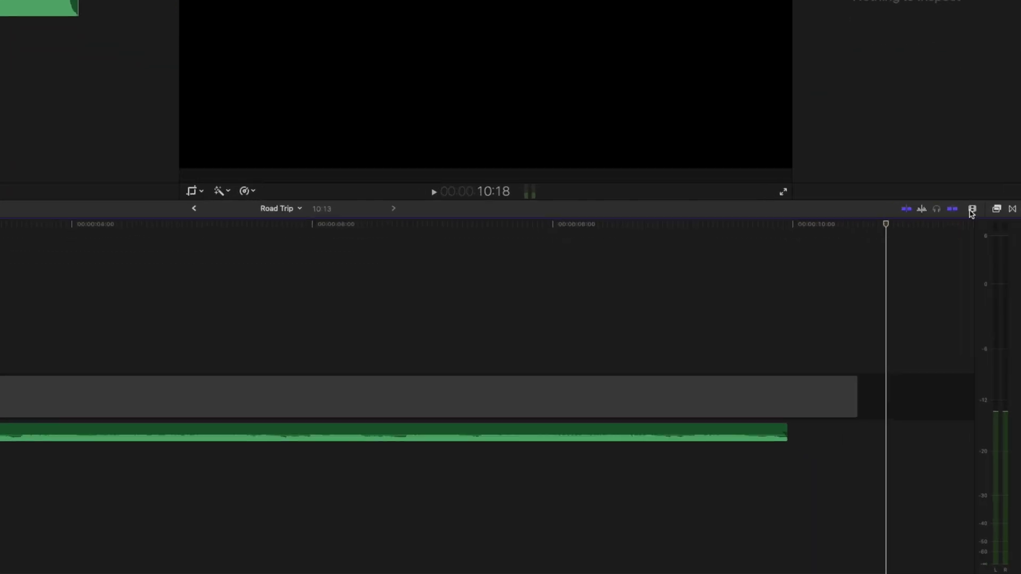
Show the largest audio waveforms and taller clips, with the playhead back at the start
click(987, 317)
click(900, 201)
click(876, 198)
click(848, 198)
drag(885, 226, 938, 230)
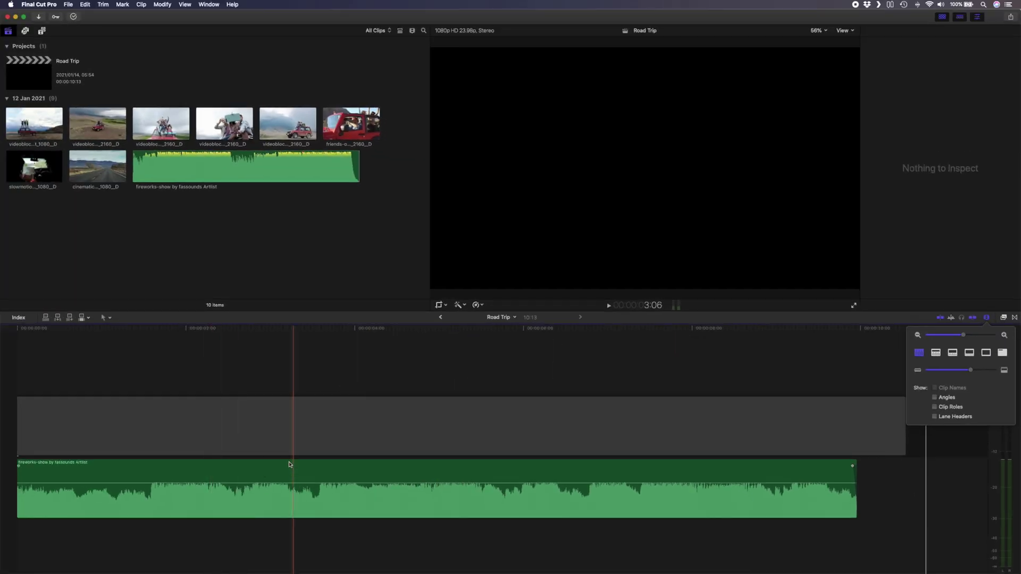
click(318, 469)
click(19, 426)
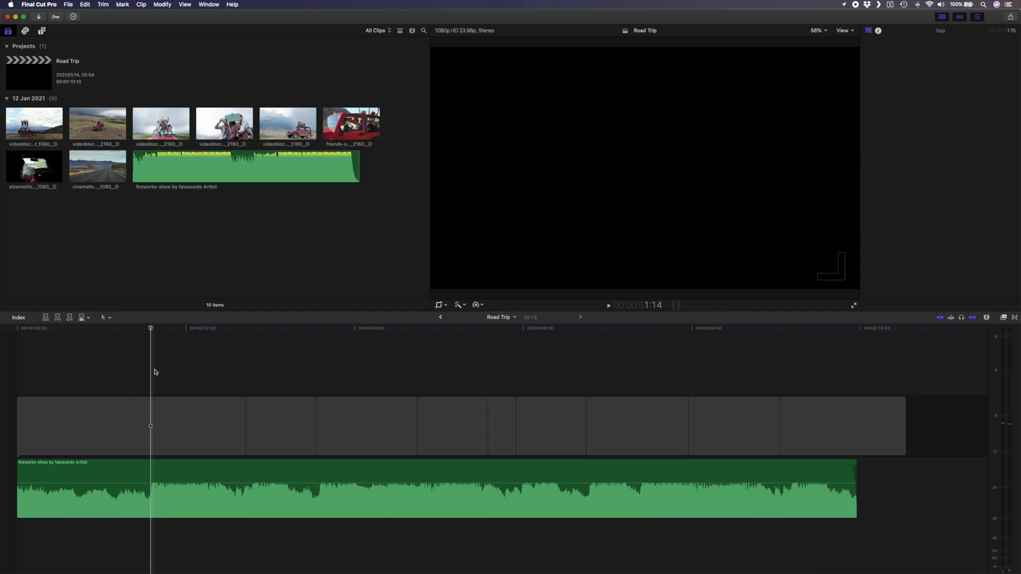
With the Trim tool, move the first gap's cut onto the beat at the playhead
key(t)
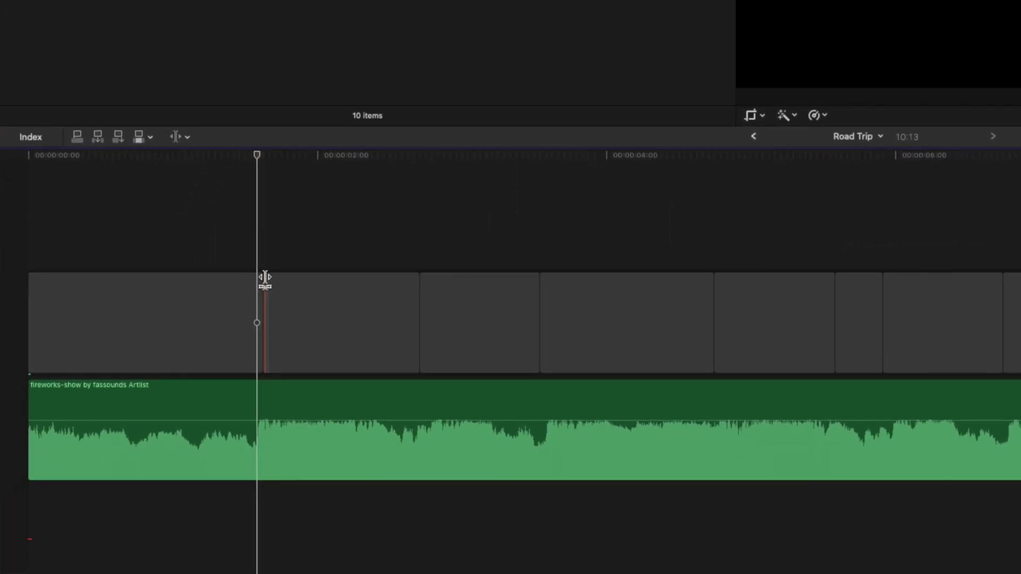
click(154, 401)
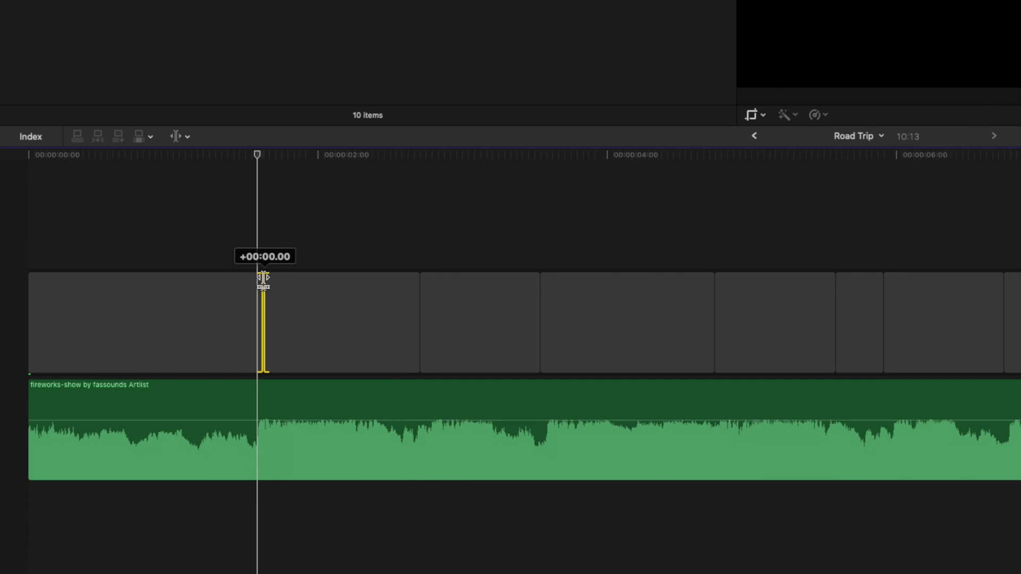
drag(263, 278, 261, 277)
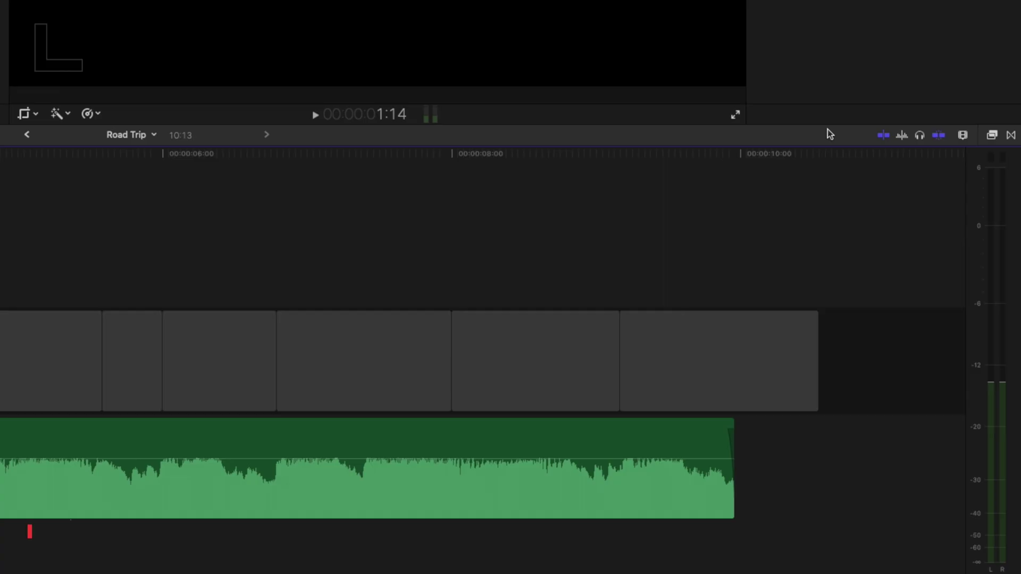
Turn on snapping in the Road Trip timeline
key(n)
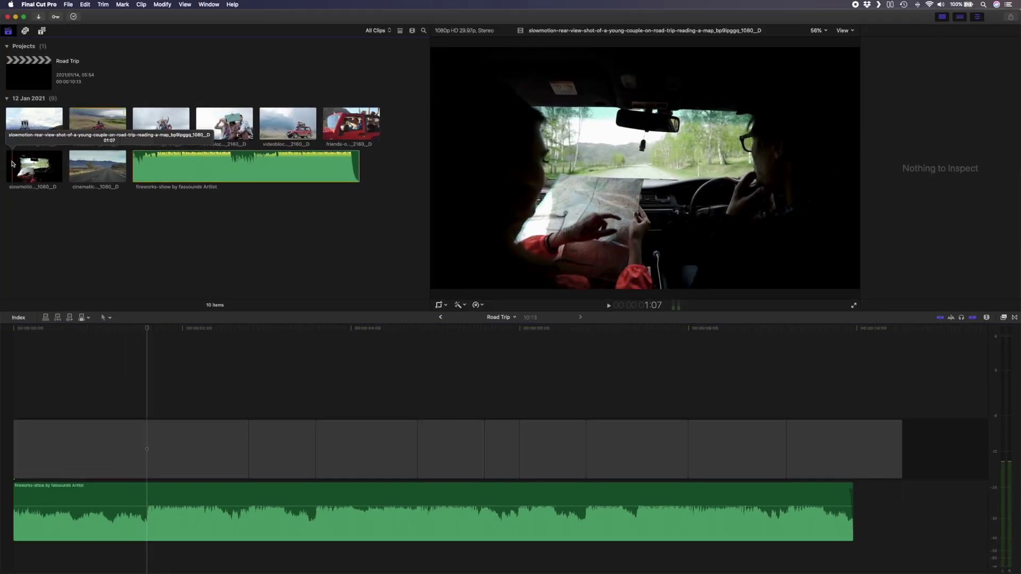
Replace the first gap from start with the slow-motion map-reading clip and silence its audio
key(i)
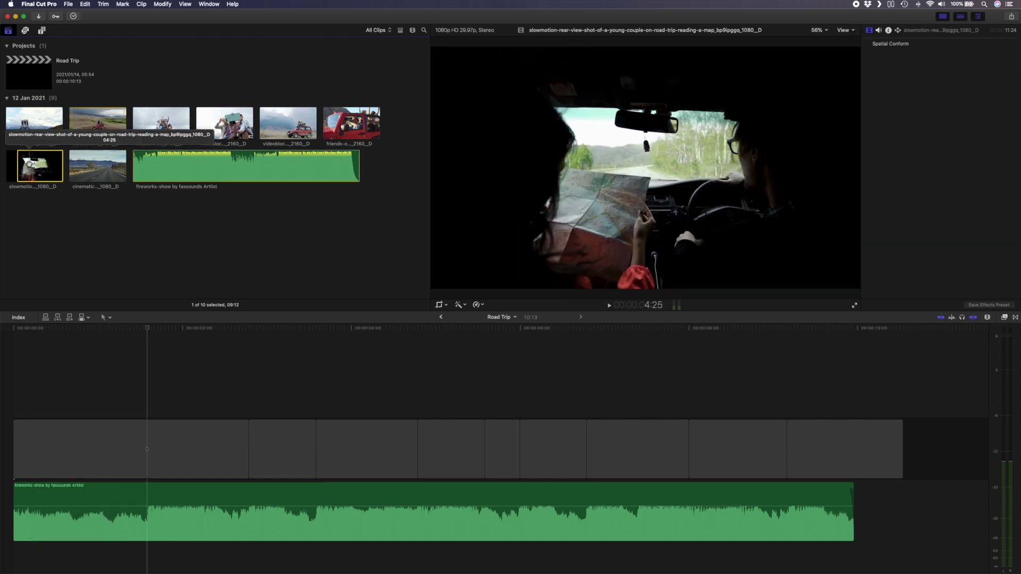
drag(35, 162, 68, 298)
drag(95, 181, 102, 390)
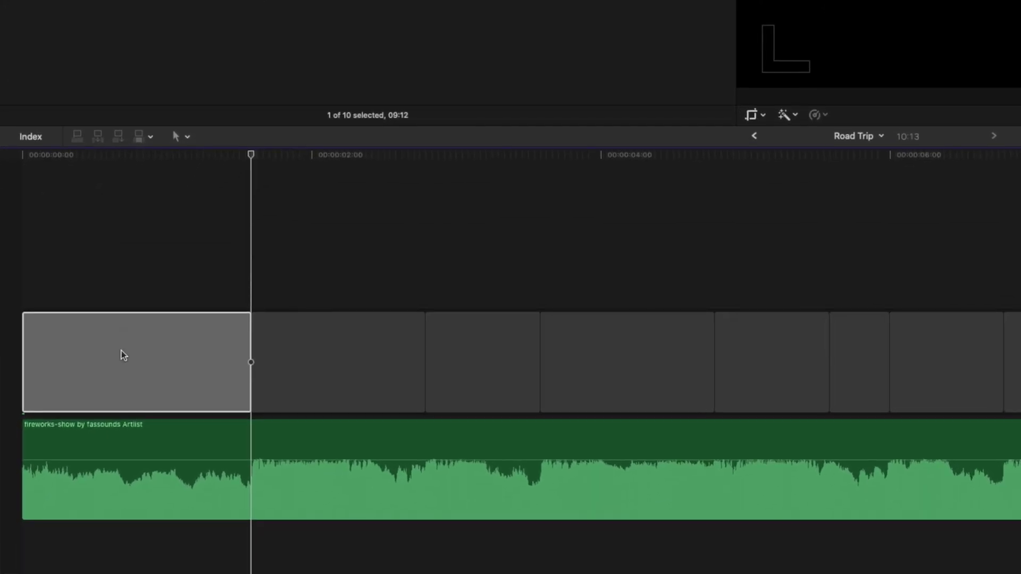
drag(121, 351, 121, 351)
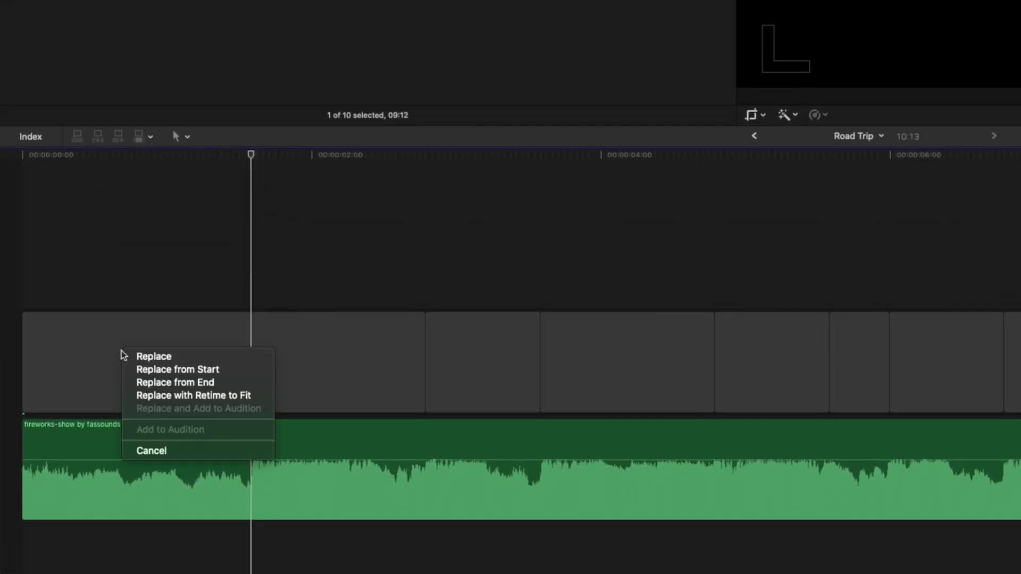
click(231, 371)
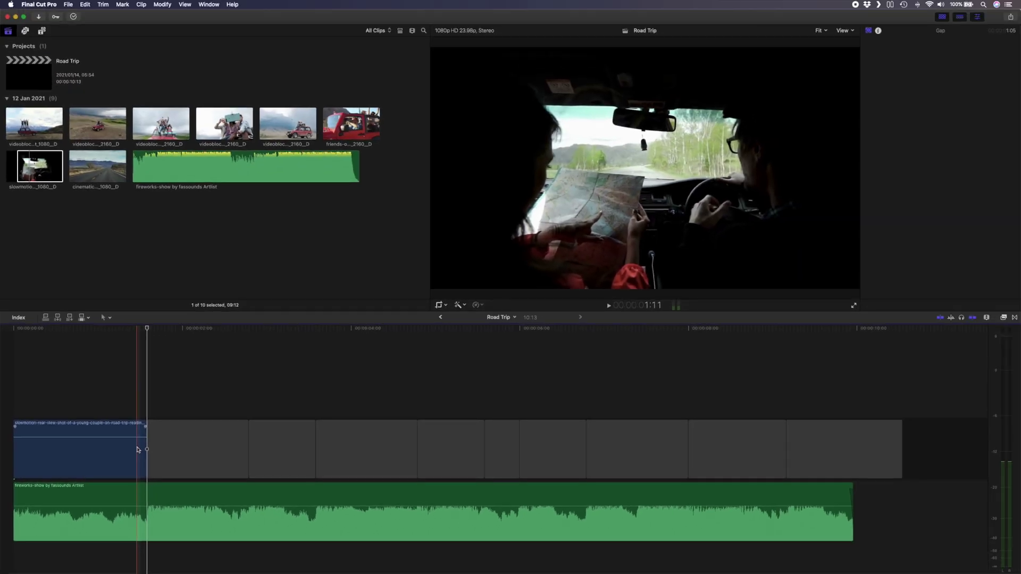
drag(86, 438, 86, 530)
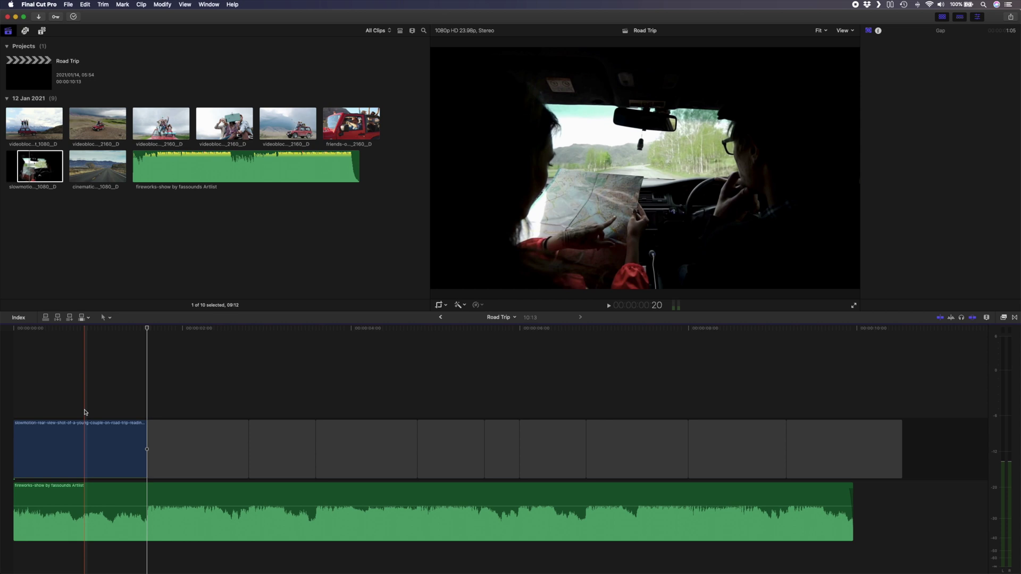
Replace a storyline clip with the marked range and drop the cinematic road clip onto the next gap
key(o)
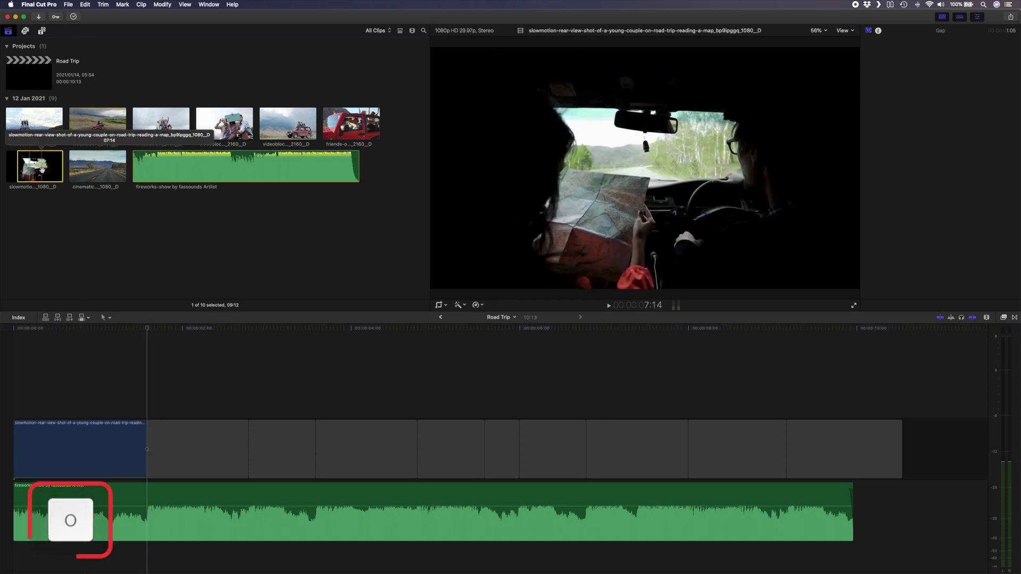
drag(43, 181, 199, 456)
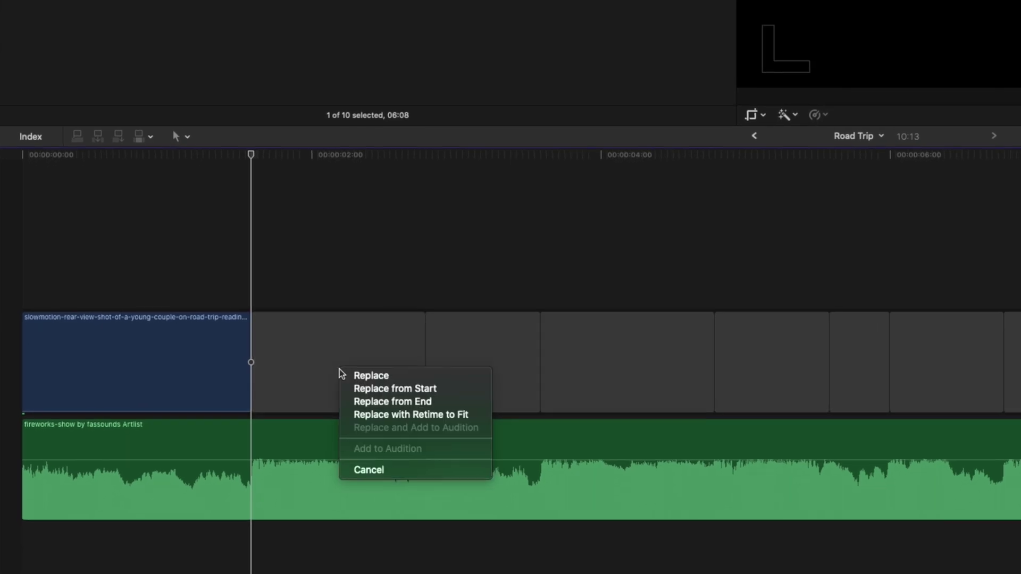
click(402, 402)
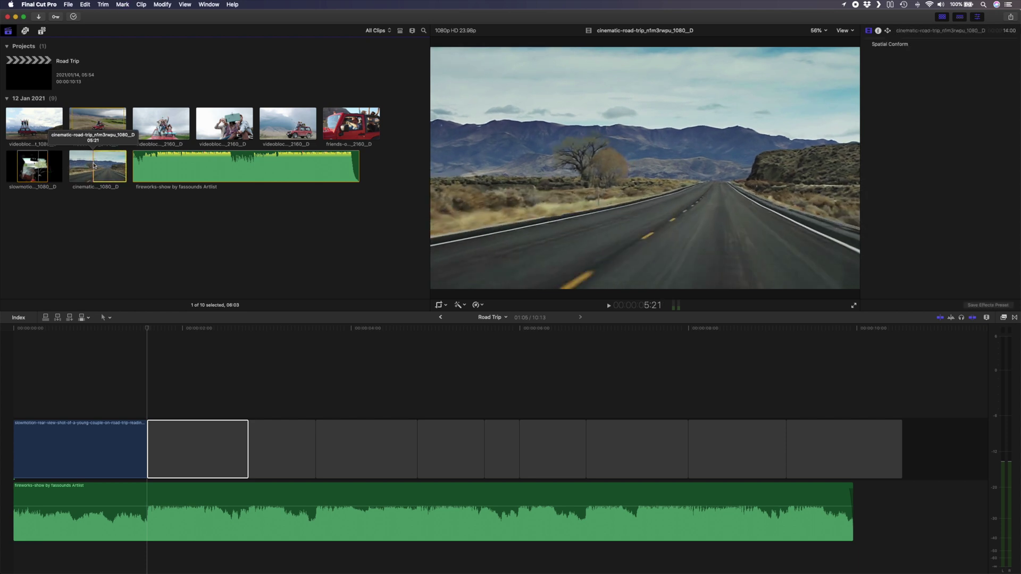
drag(102, 166, 187, 446)
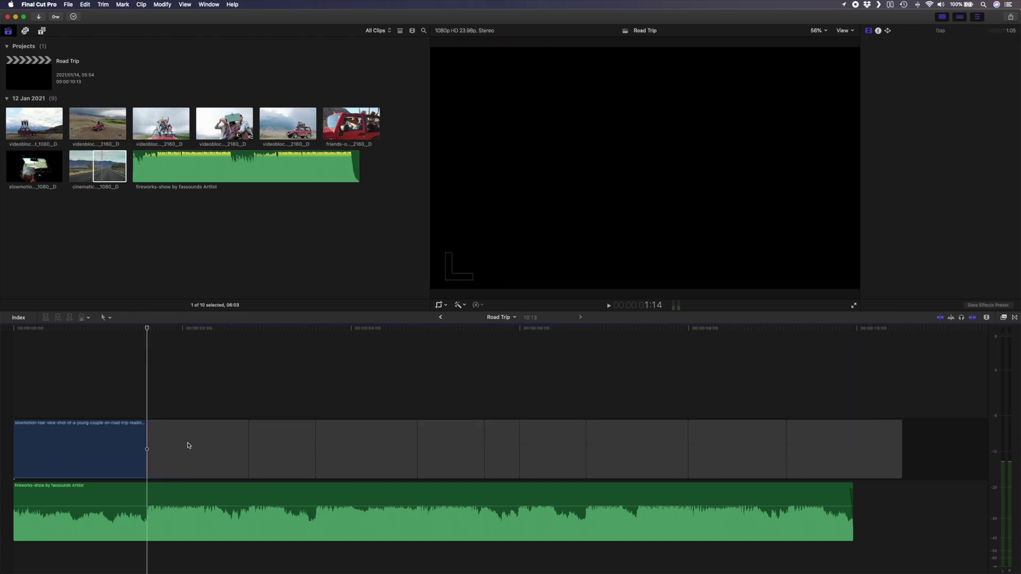
Fill the gap with the road clip from its start and shorten the selfie clip's end
click(219, 455)
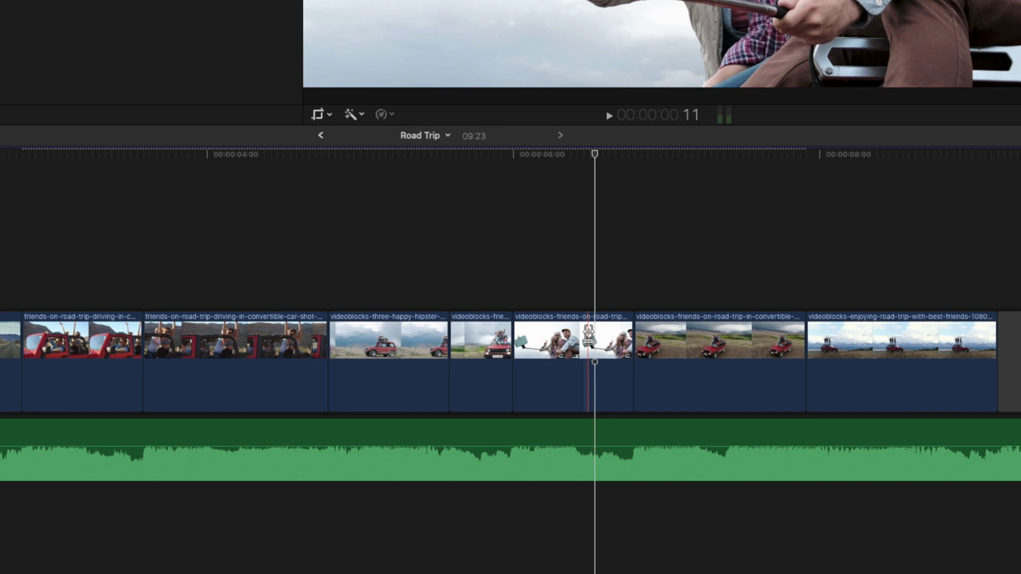
drag(588, 335, 588, 335)
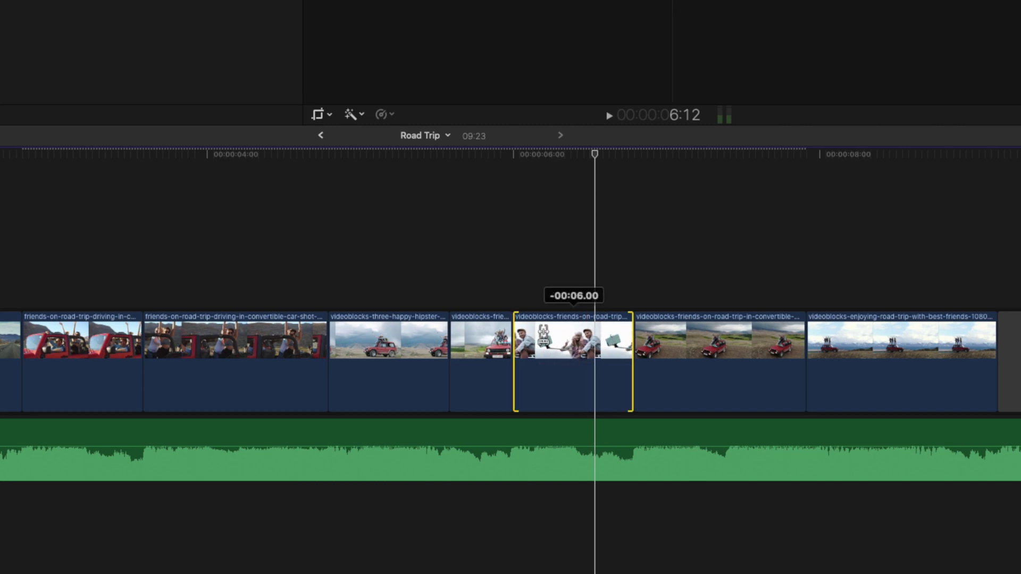
drag(506, 330, 445, 331)
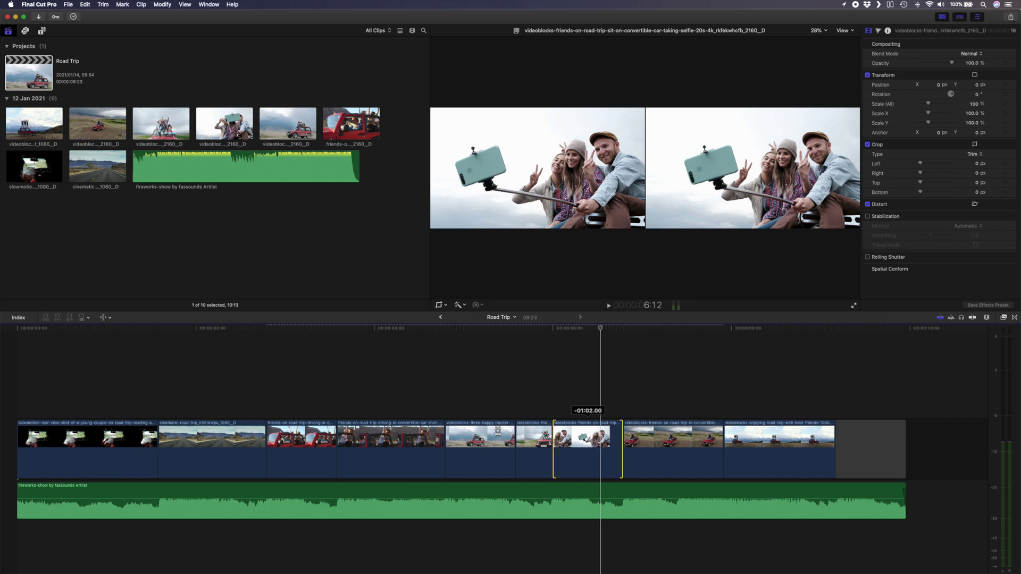
Slip the selfie clip's content and turn a short clip into a gap
drag(498, 430, 498, 430)
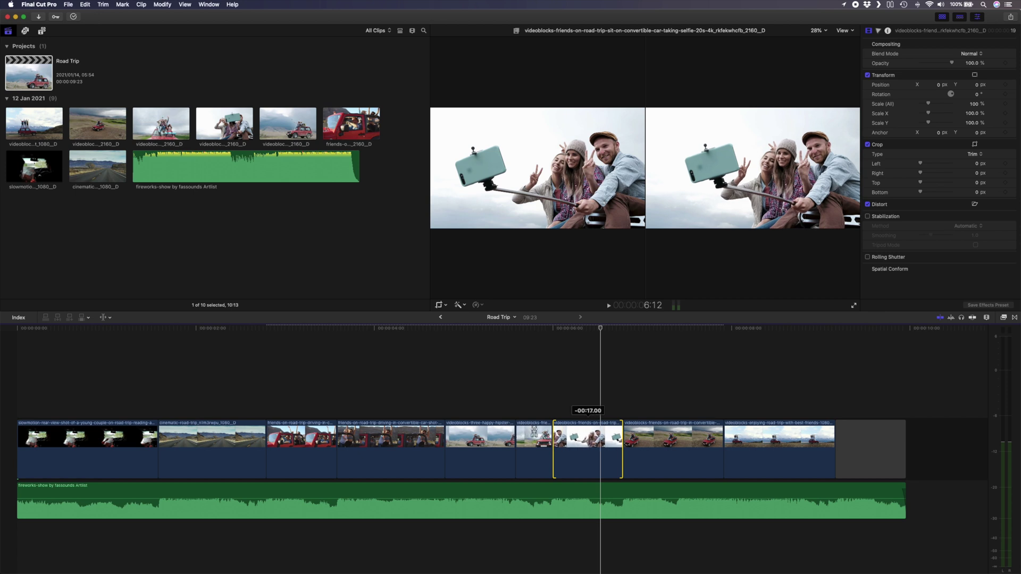
drag(534, 434, 544, 436)
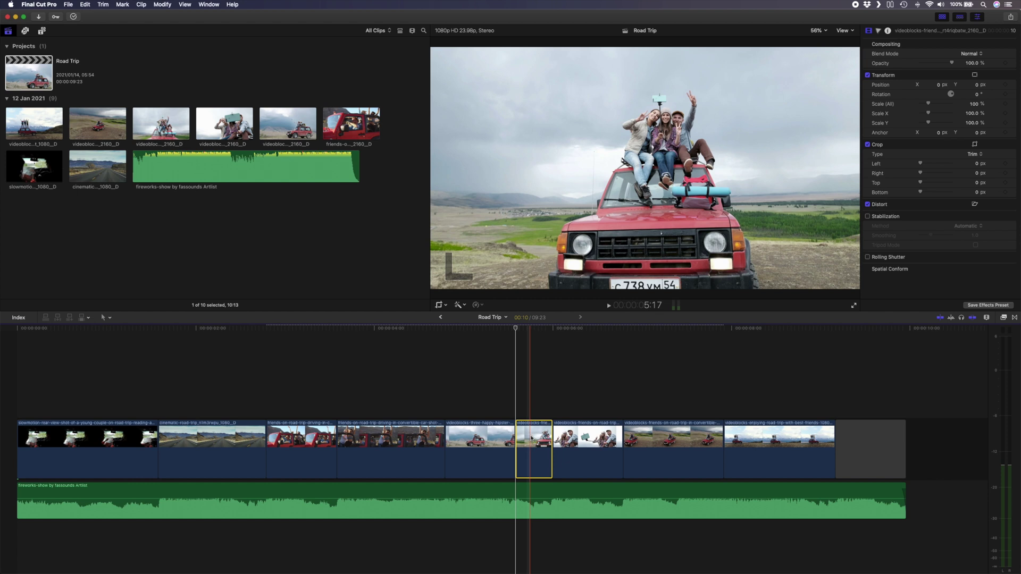
key(BackSpace)
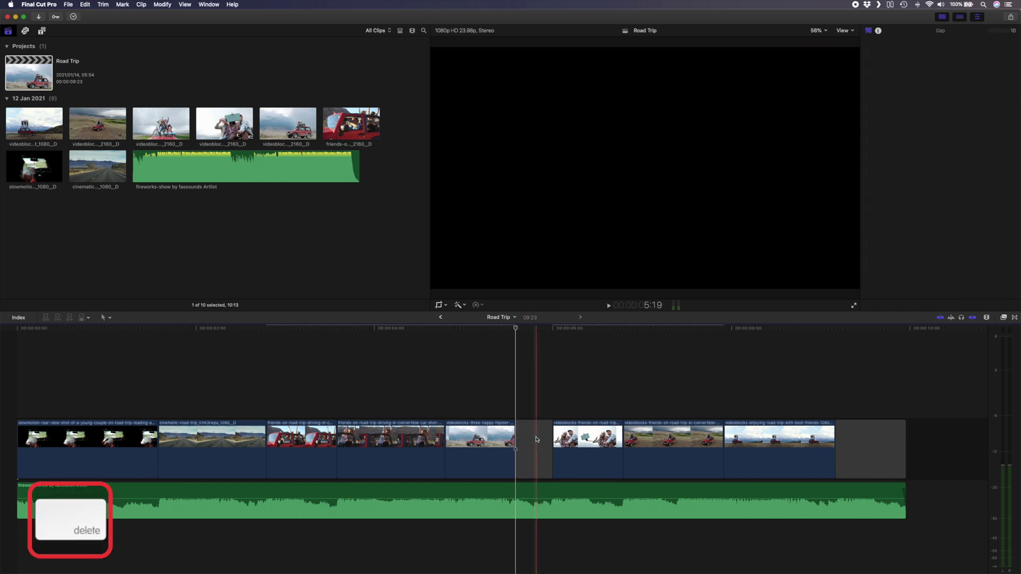
Turn the red-car clip into a gap without shifting later clips, then extend the preceding clip into it
key(super+z)
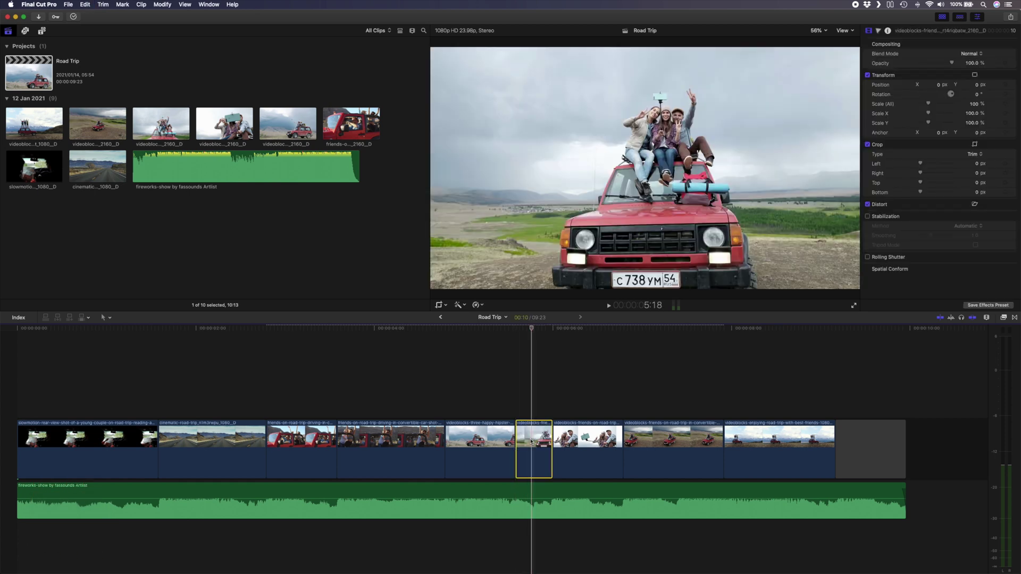
key(BackSpace)
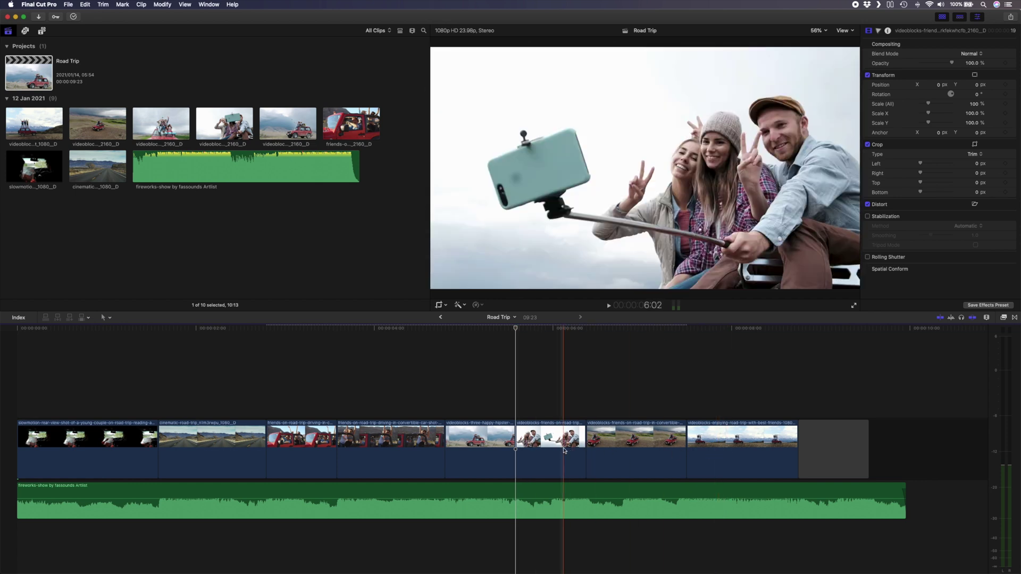
key(super+v)
key(shift+BackSpace)
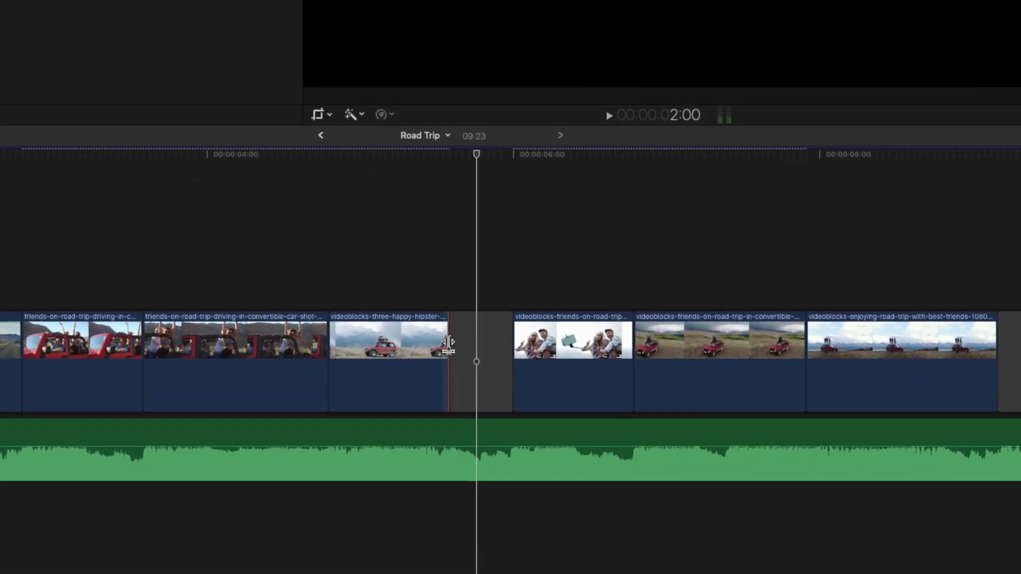
click(516, 438)
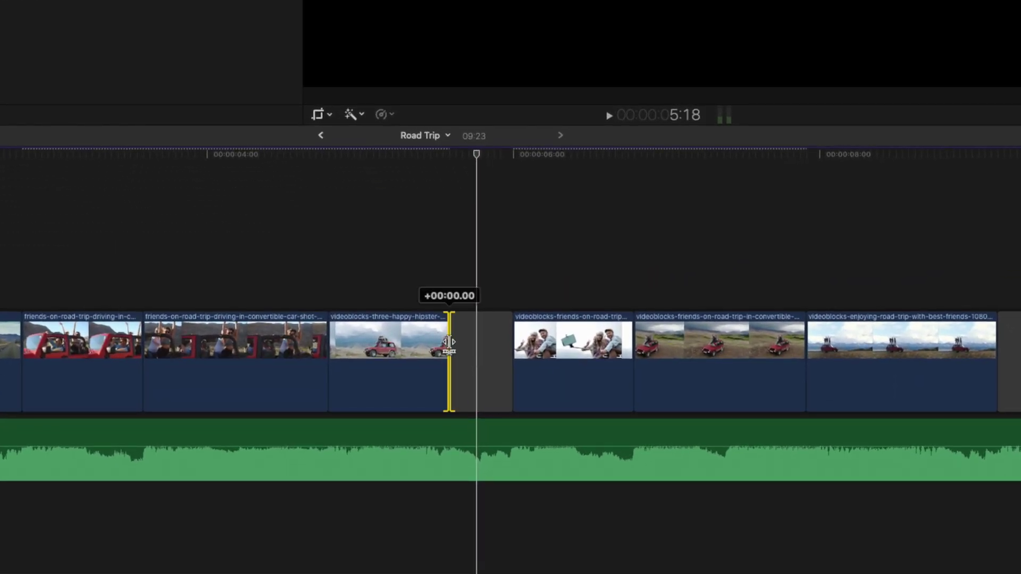
drag(449, 342, 449, 342)
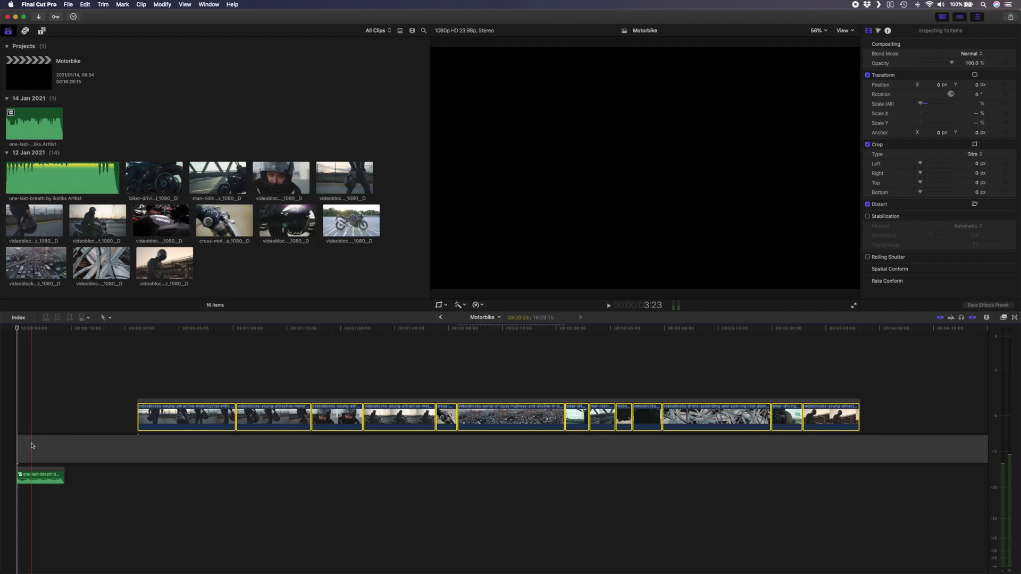
Deselect the video clips, zoom in on the timeline start, and mark a beat on the music clip
click(11, 422)
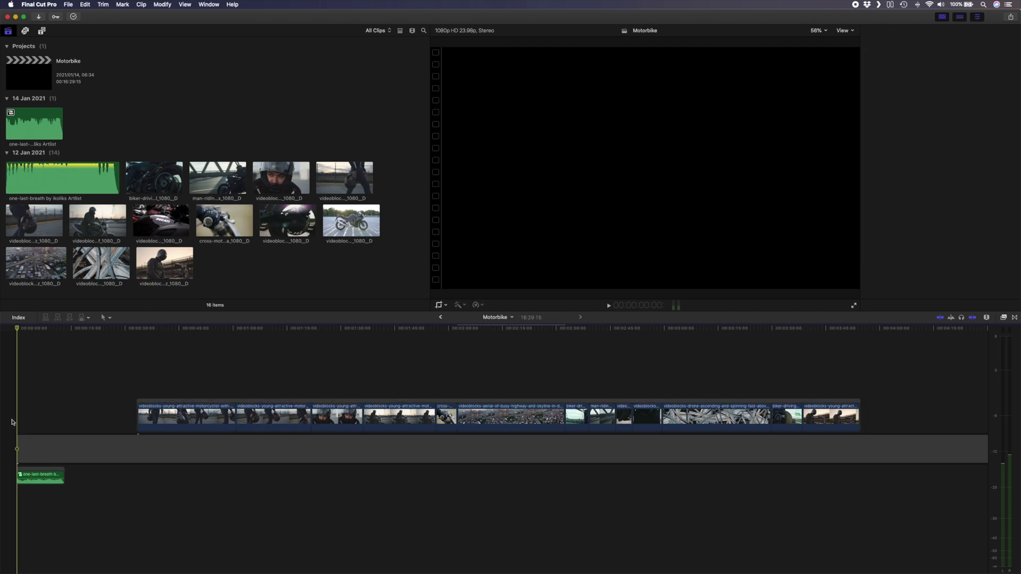
key(super+equal)
key(super+equal)
key(super+equal)
click(38, 471)
key(m)
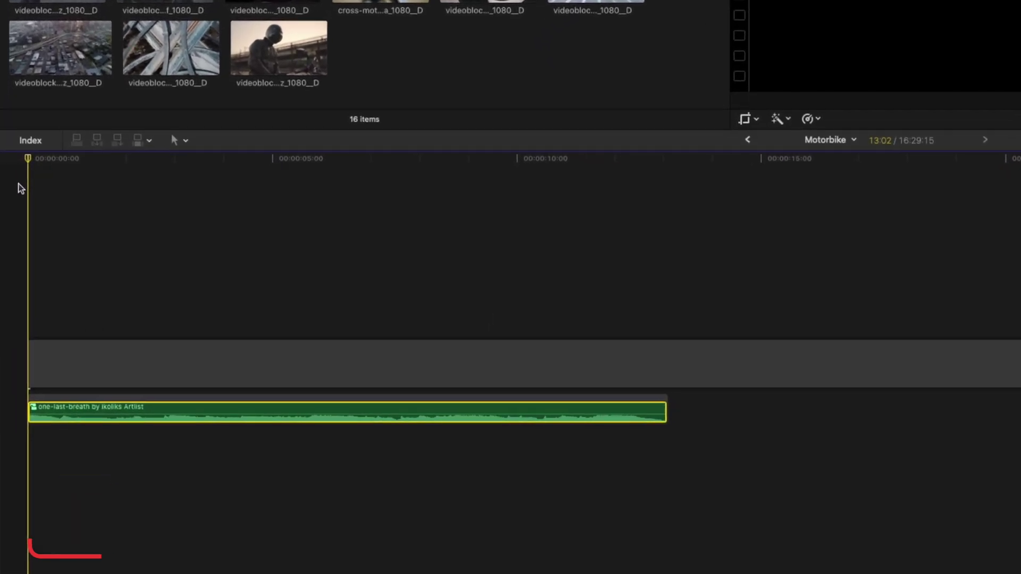
Play the music and add markers on its beats as it plays
key(space)
key(m)
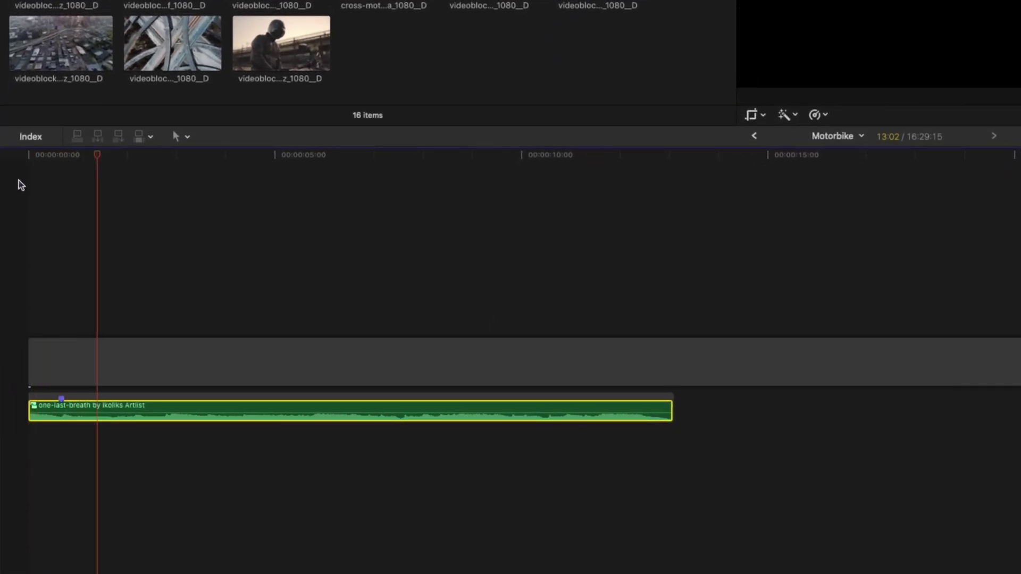
key(m)
key(m)
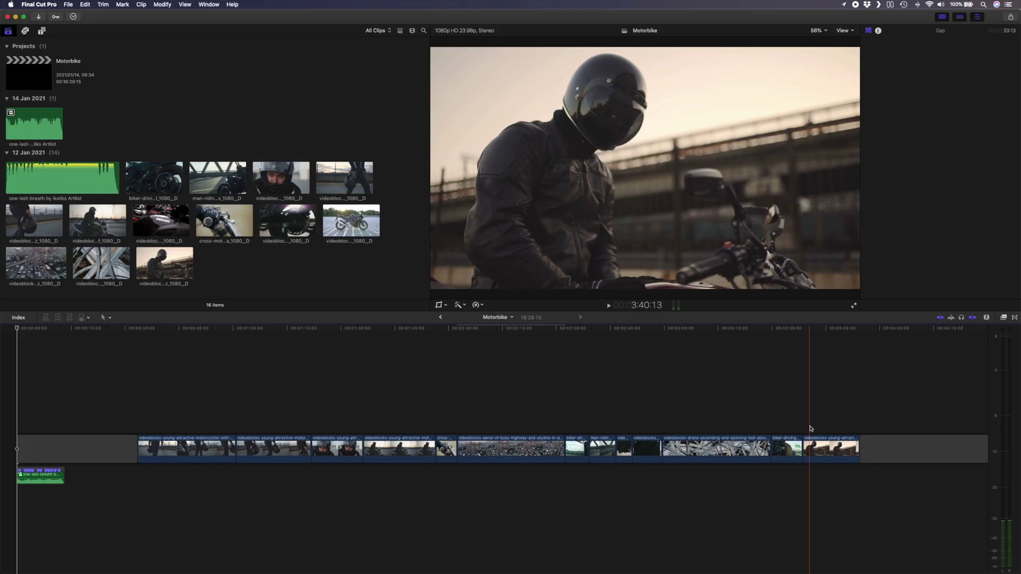
Drag a marquee across all 13 Motorbike video clips in the primary storyline to select them
drag(810, 428, 206, 457)
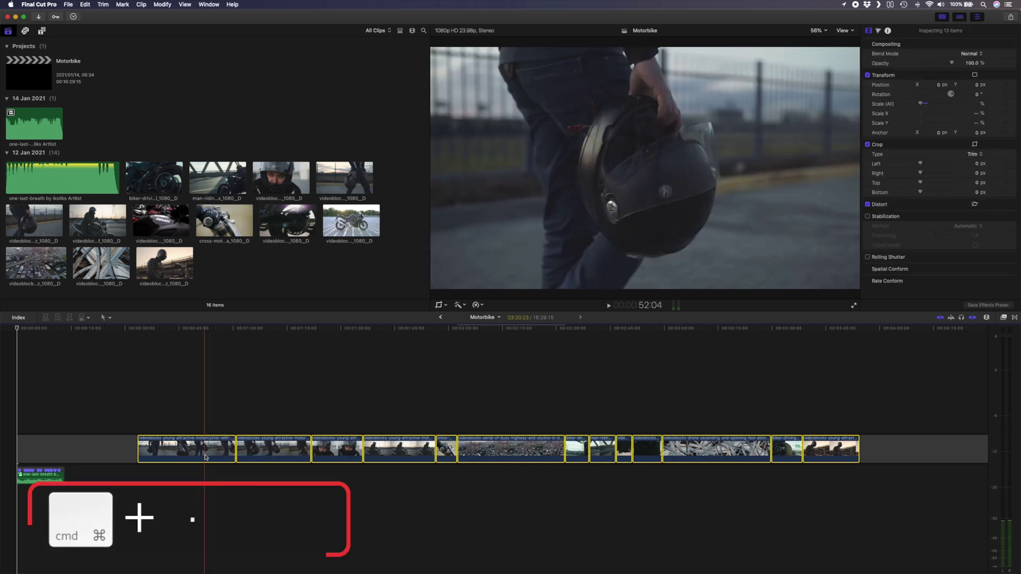
Lift the 13 clips above the primary storyline and group them into one connected storyline
key(super+alt+Up)
click(206, 403)
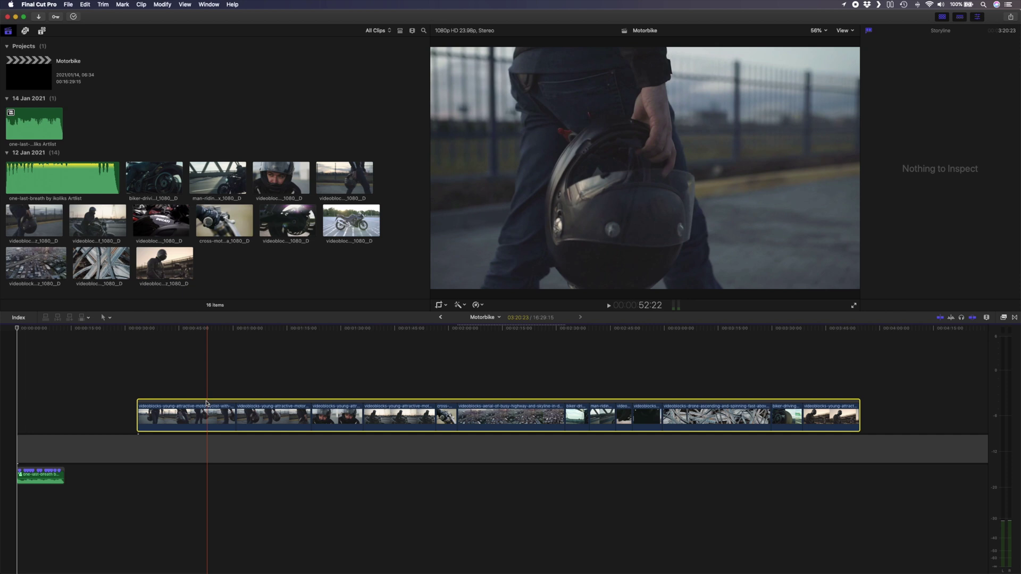
drag(107, 417, 880, 416)
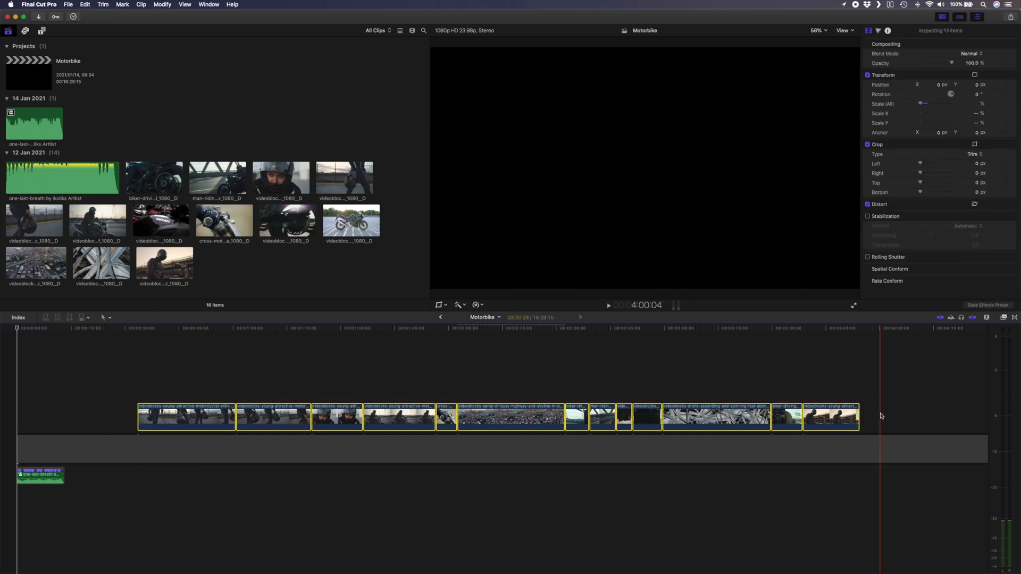
key(super+g)
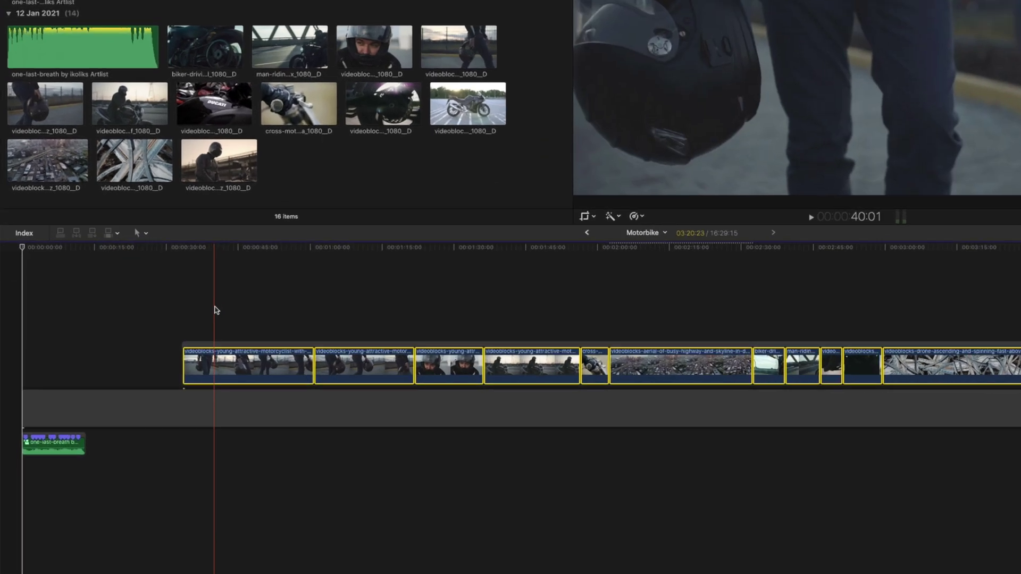
Trim the connected storyline's head to the playhead and move it to the timeline start
click(215, 310)
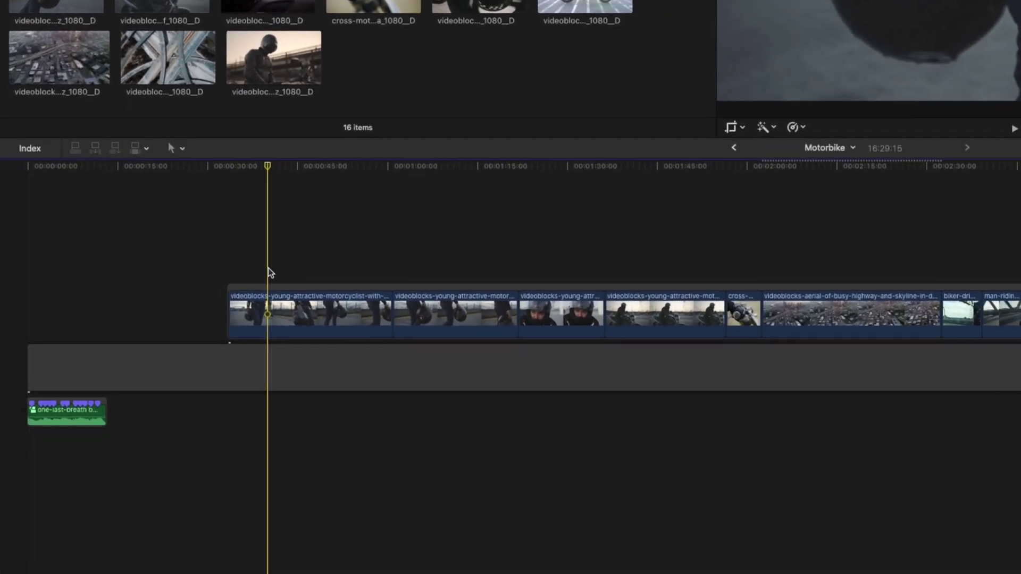
drag(183, 358, 214, 358)
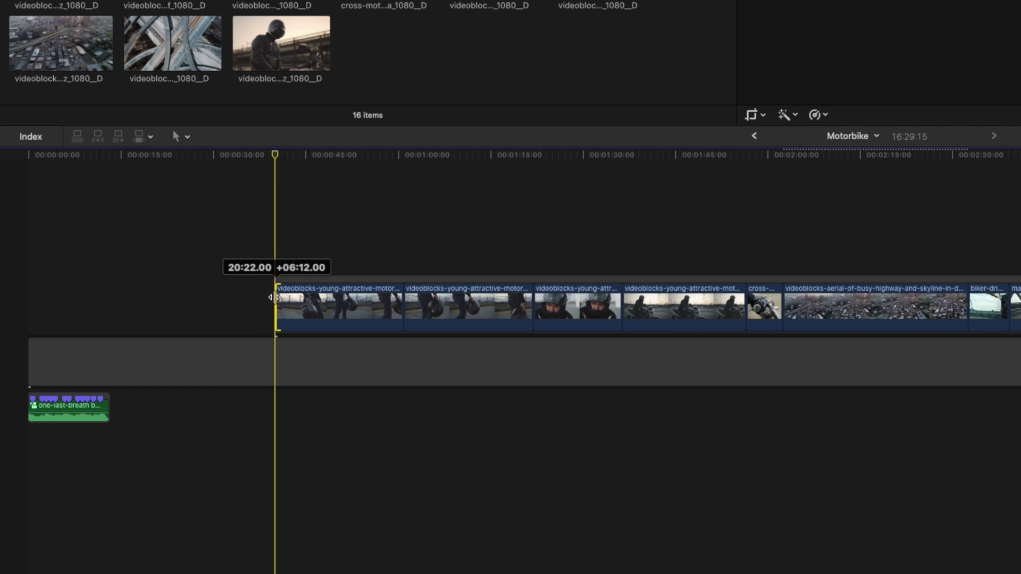
drag(275, 297, 45, 280)
click(18, 256)
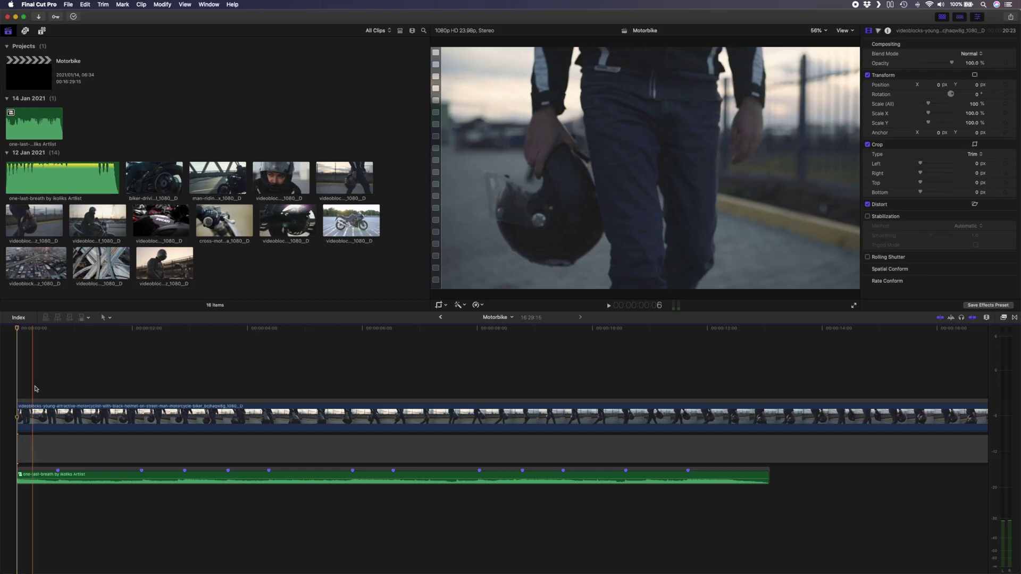
Trim the opening helmet clip to end at the first music marker, then play forward
click(56, 388)
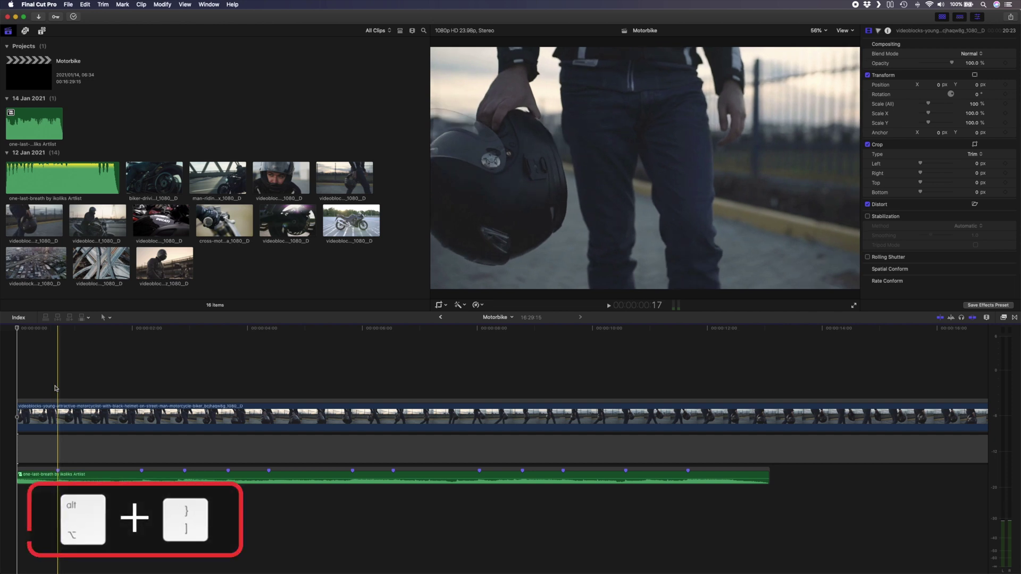
key(alt+bracketright)
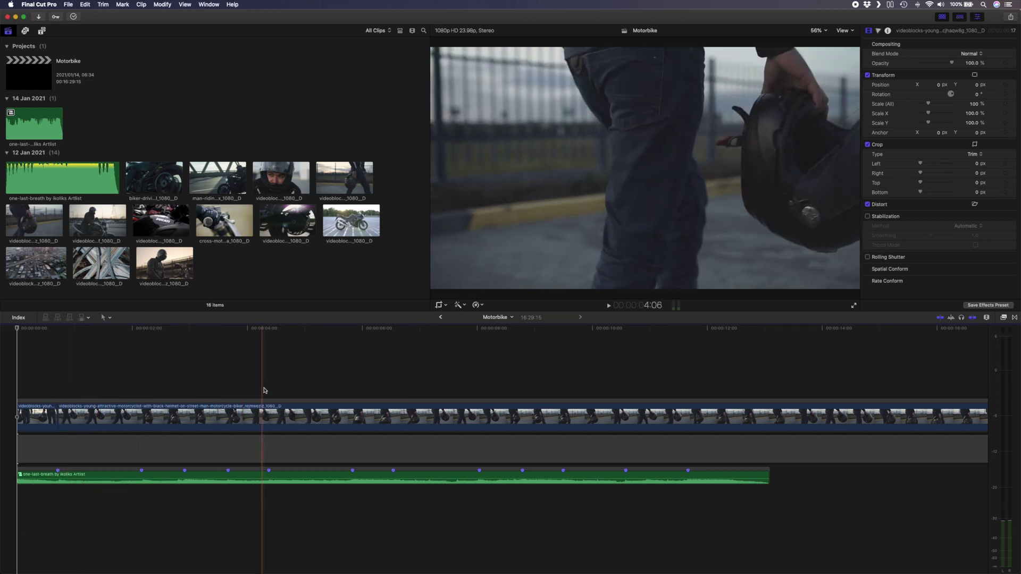
key(alt+bracketleft)
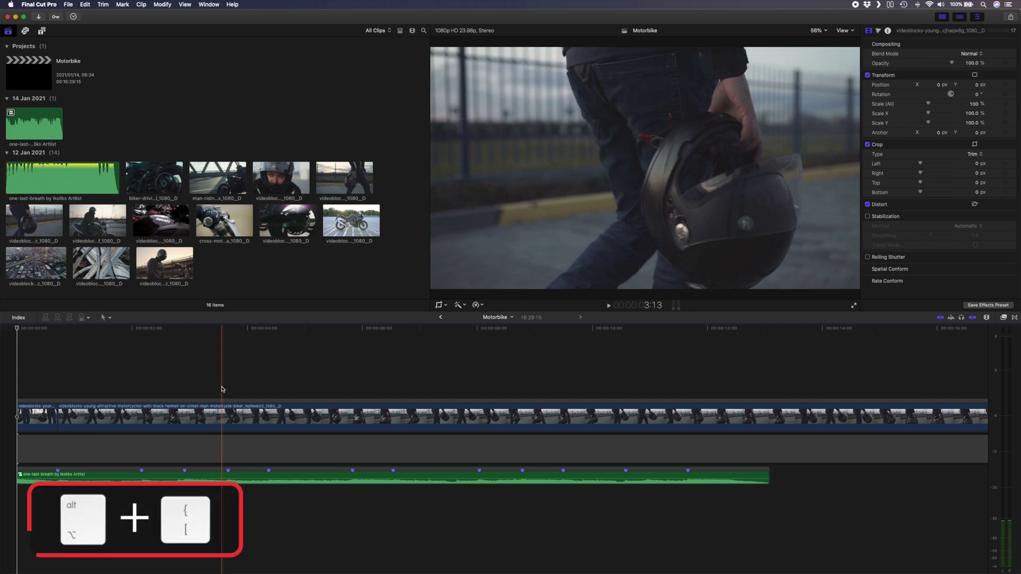
scroll(222, 388, left, 5)
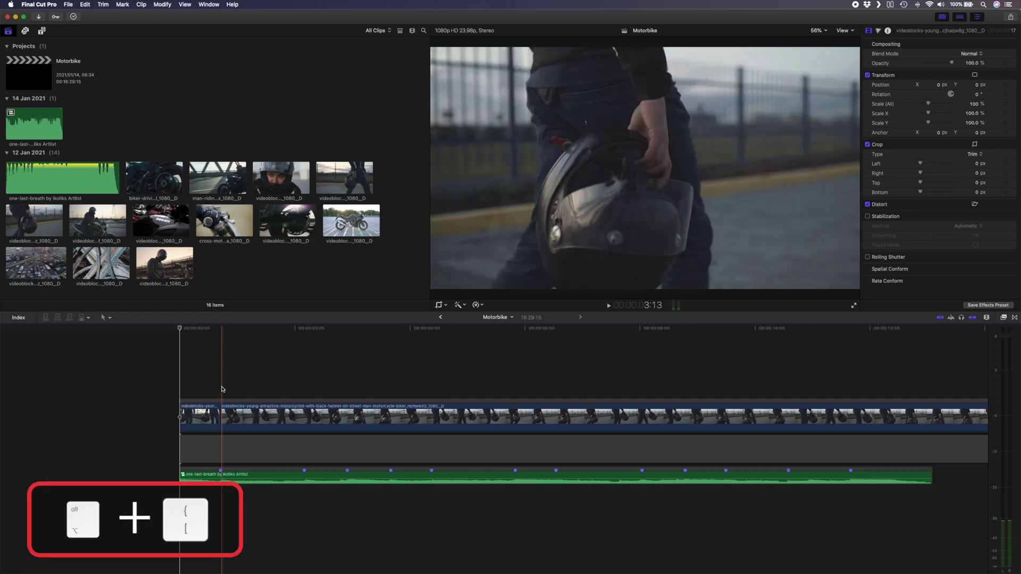
key(l)
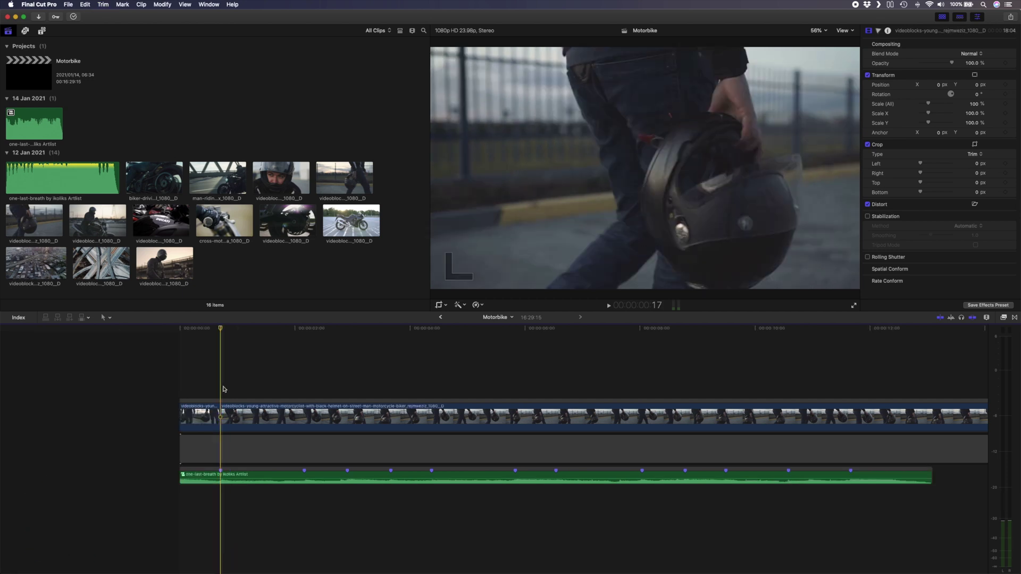
Trim the following motorbike clips so each ends at its music marker, undoing a misstep
key(w)
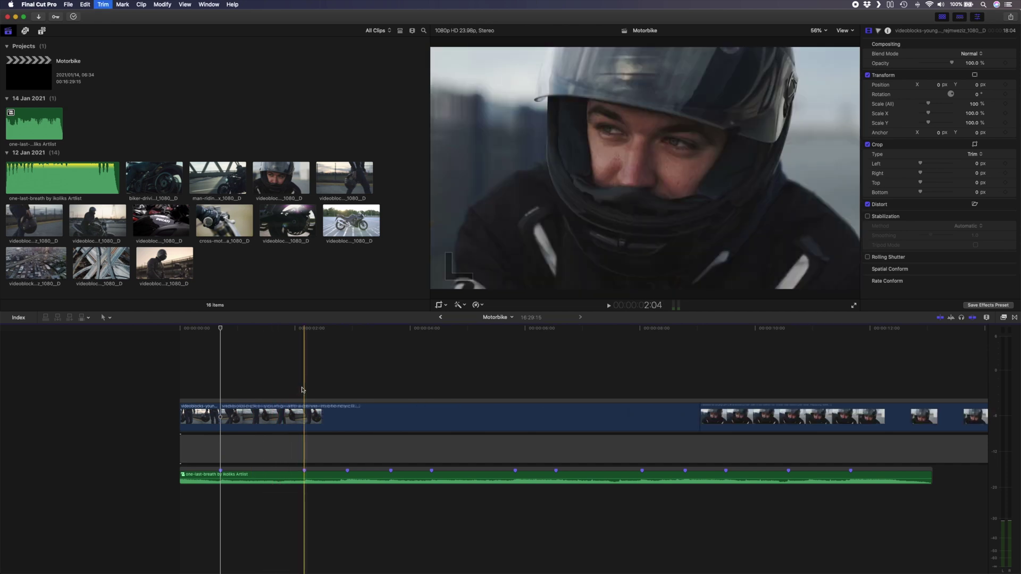
scroll(372, 390, left, 2)
key(super+z)
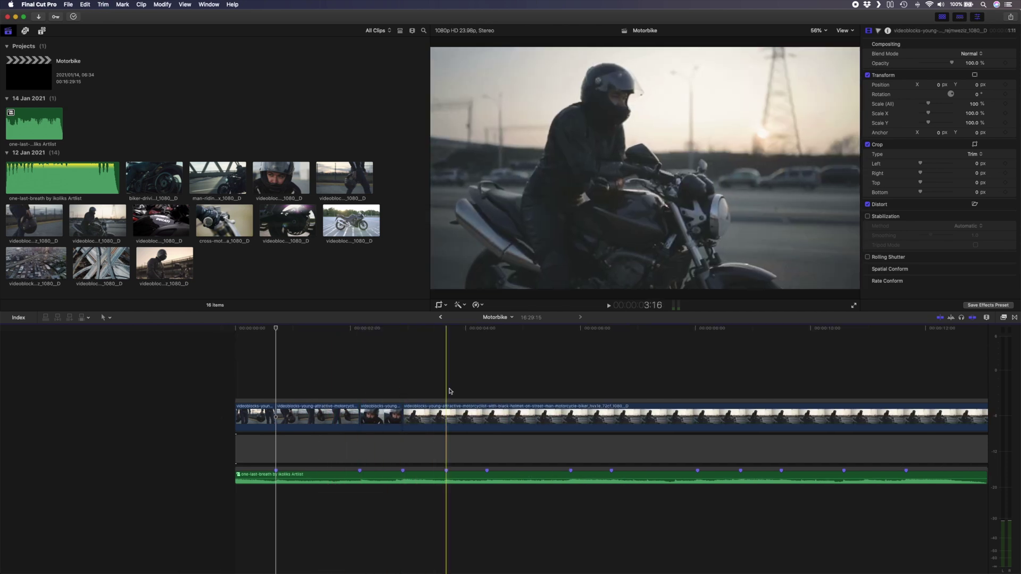
scroll(449, 392, left, 1)
key(l)
Scroll through the trimmed storyline and play the Motorbike edit from the beginning
scroll(737, 392, left, 5)
scroll(871, 395, right, 6)
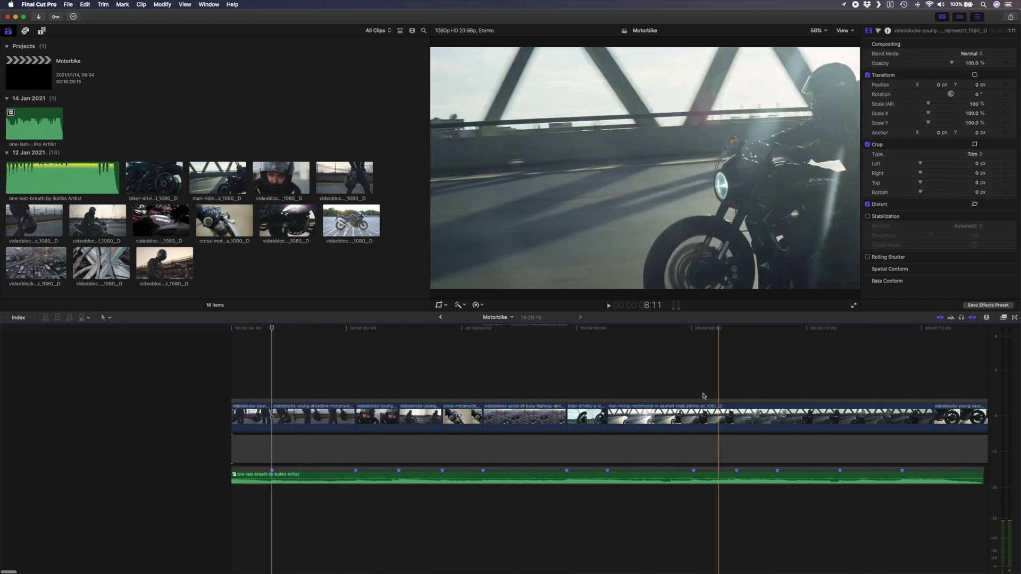
scroll(839, 397, left, 7)
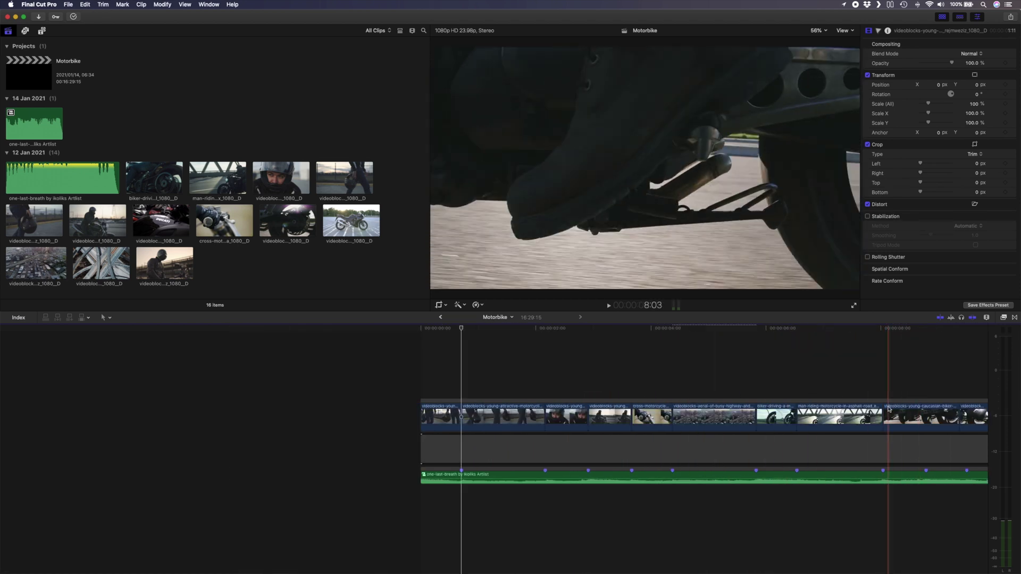
scroll(890, 409, right, 20)
scroll(314, 388, left, 5)
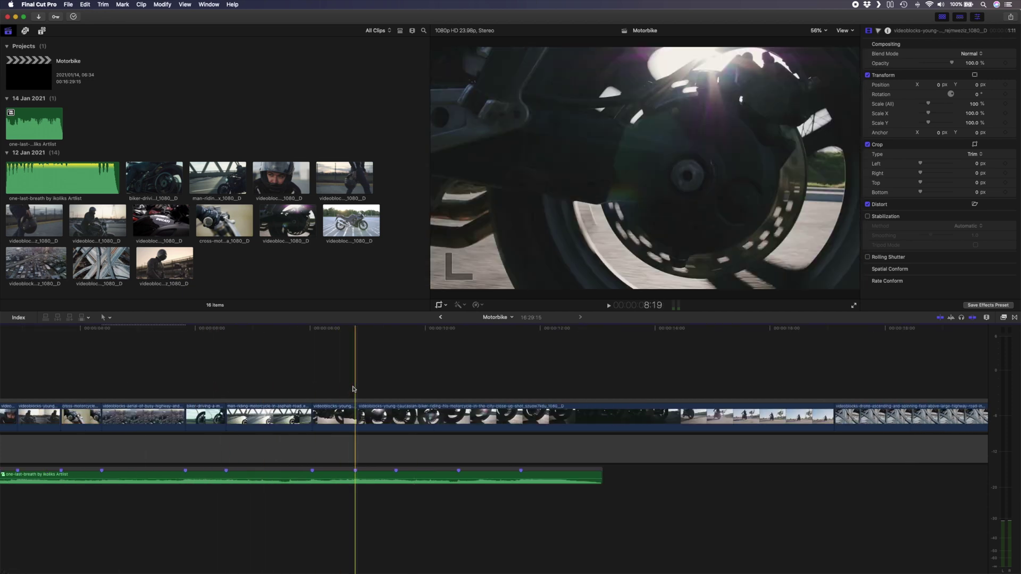
scroll(728, 387, left, 7)
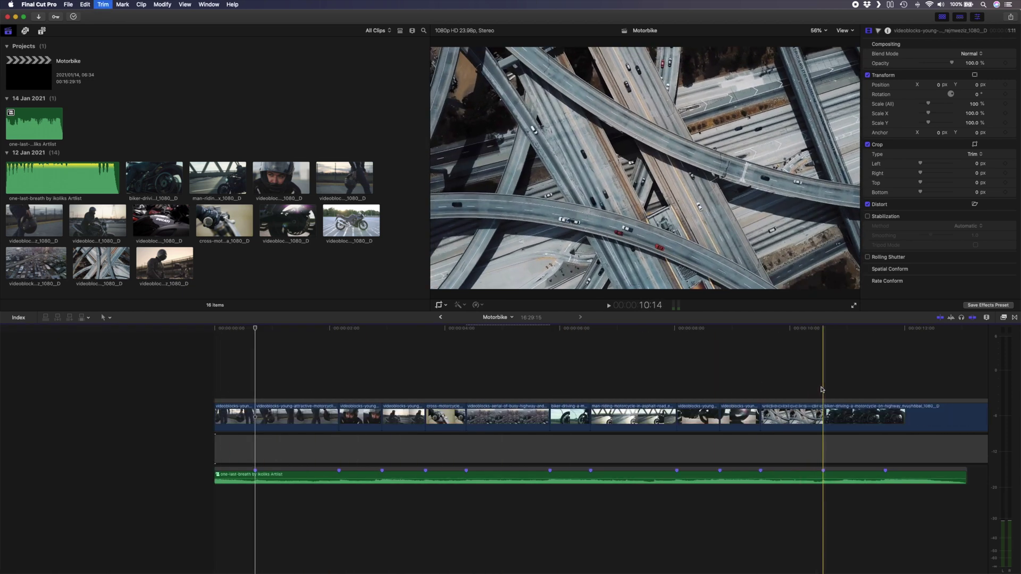
scroll(905, 395, right, 5)
scroll(877, 391, left, 8)
scroll(830, 391, right, 8)
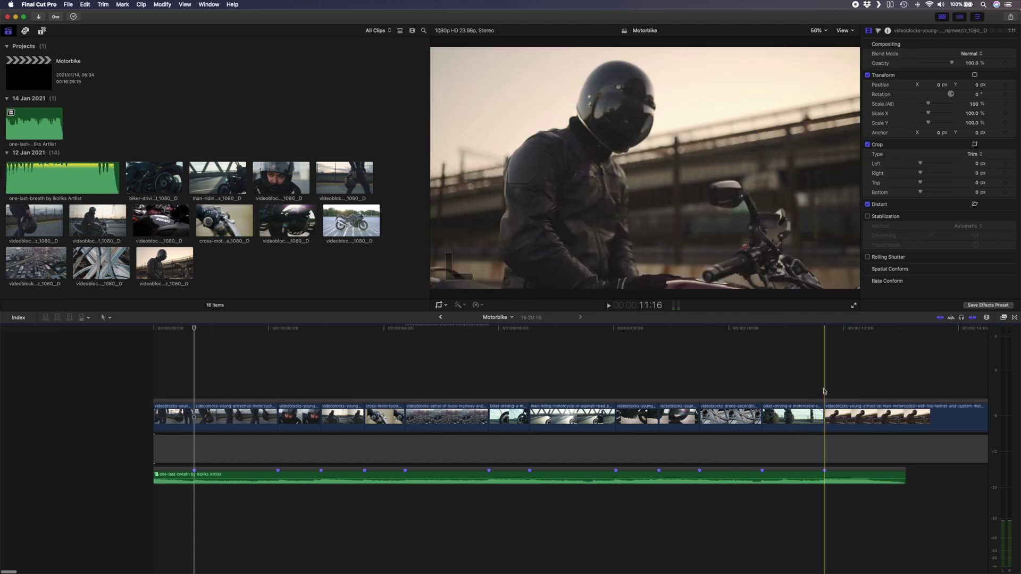
key(space)
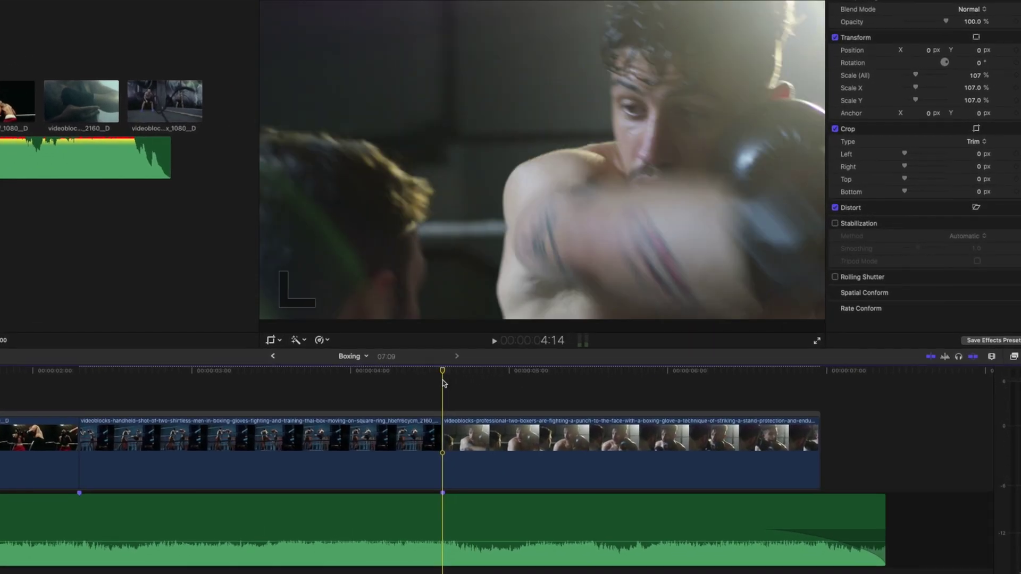
Slip the third boxing clip's footage within its cut points and play it back to review
key(space)
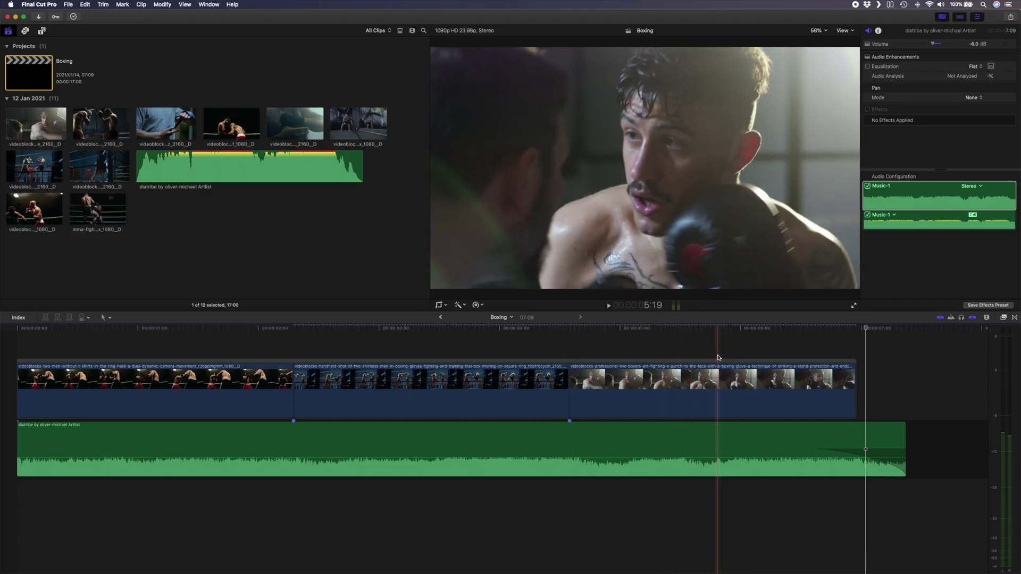
click(718, 358)
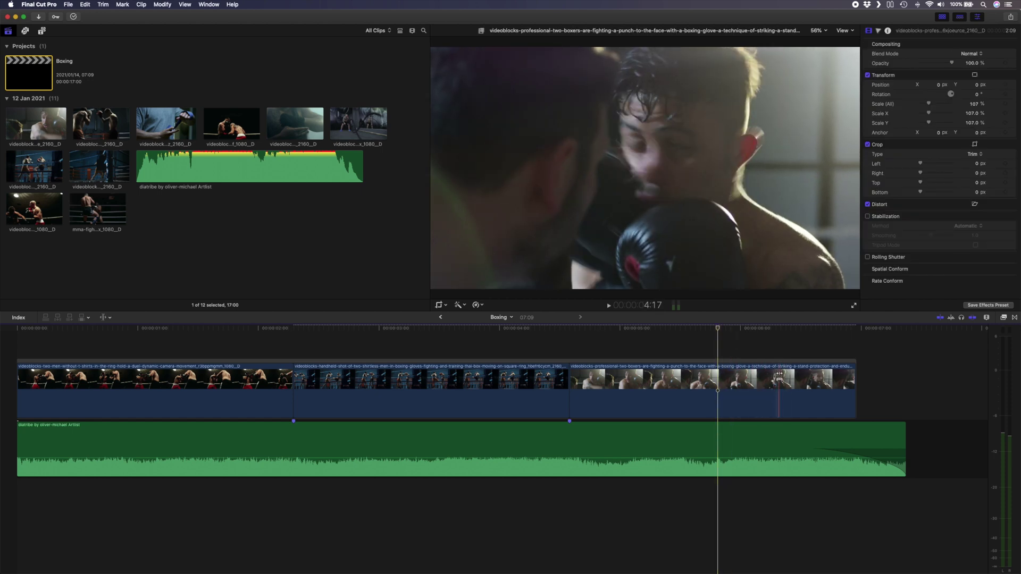
drag(781, 376, 716, 378)
click(574, 347)
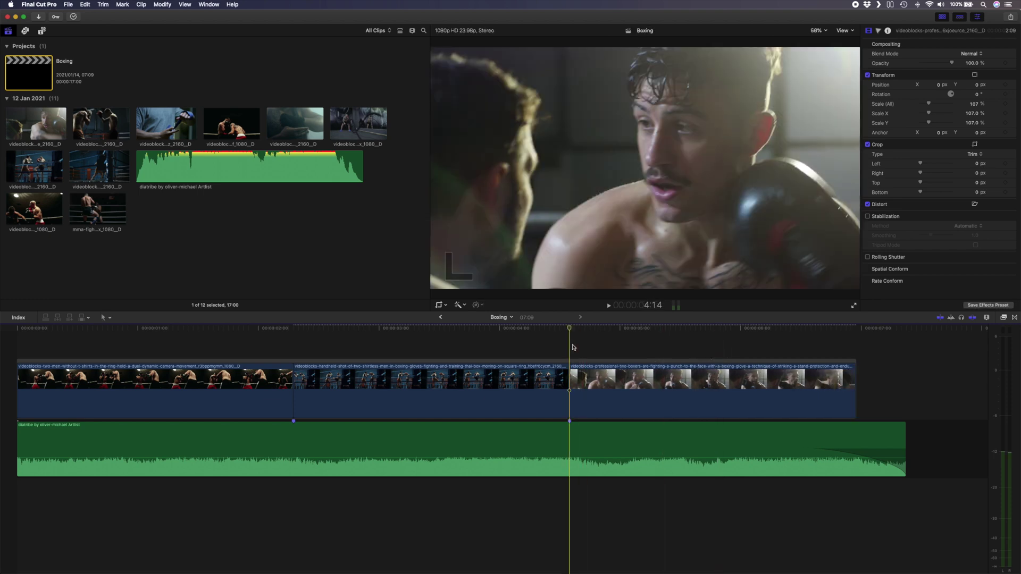
key(space)
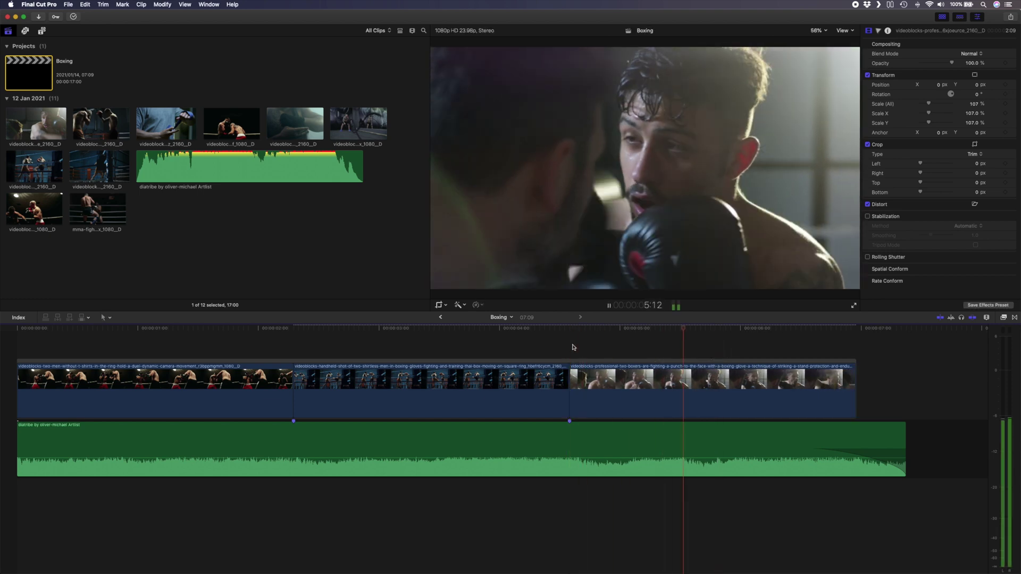